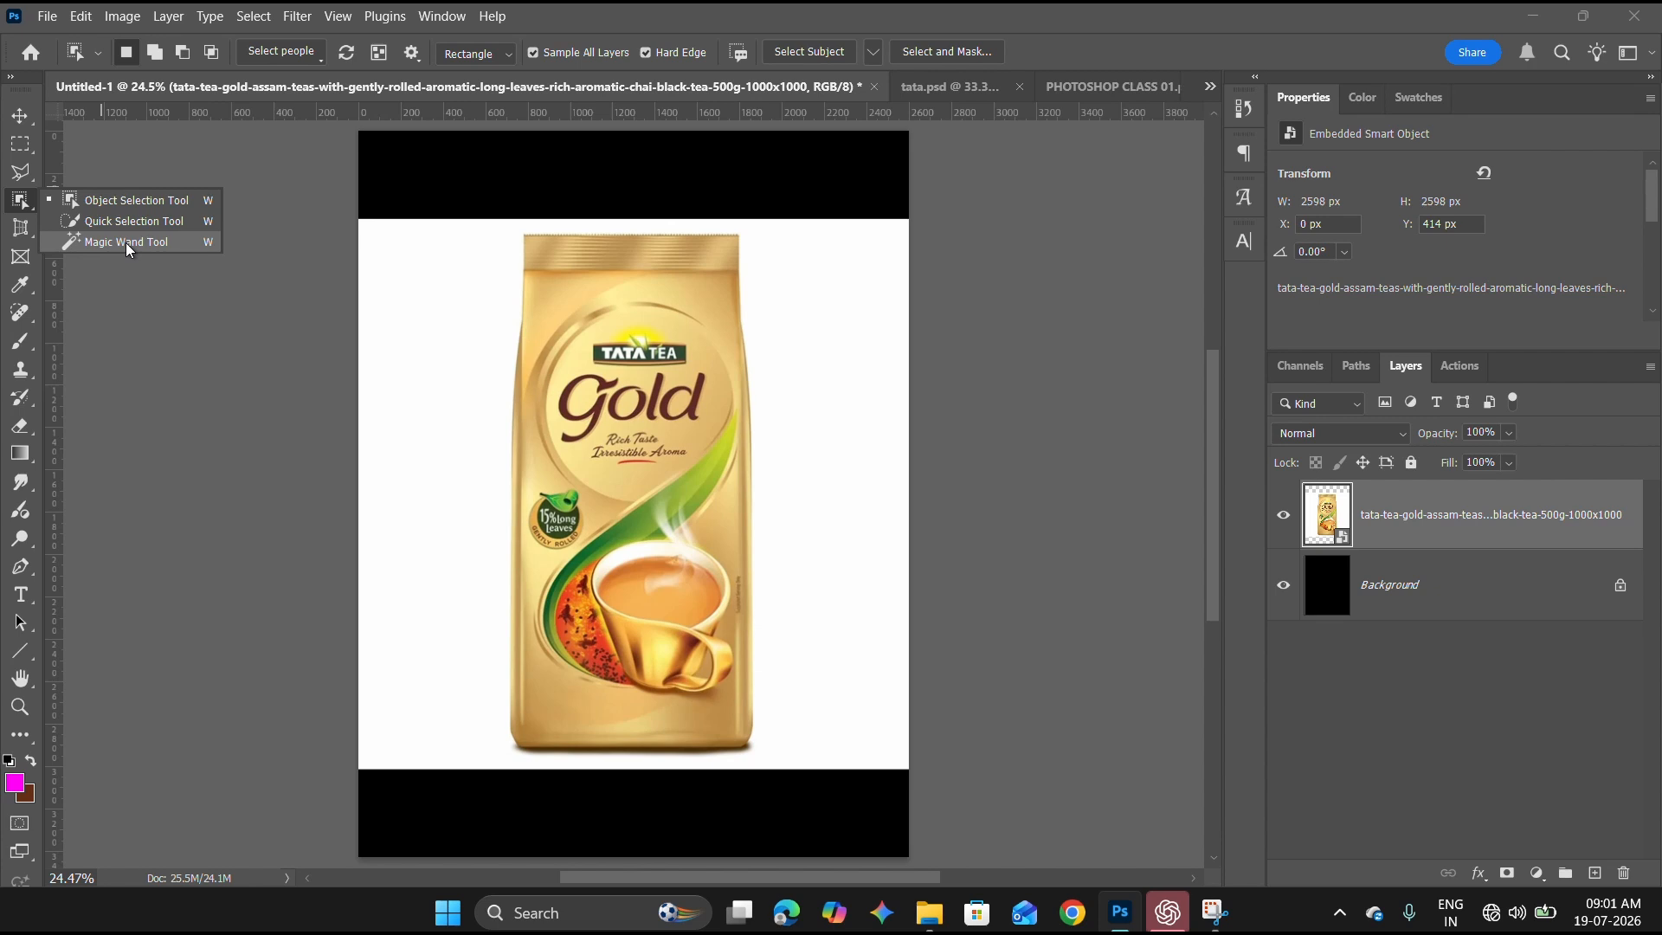
# Select the tea pack with the Object Selection tool, copy it to a new layer and hide the original image layer.
pyautogui.click(138, 197)
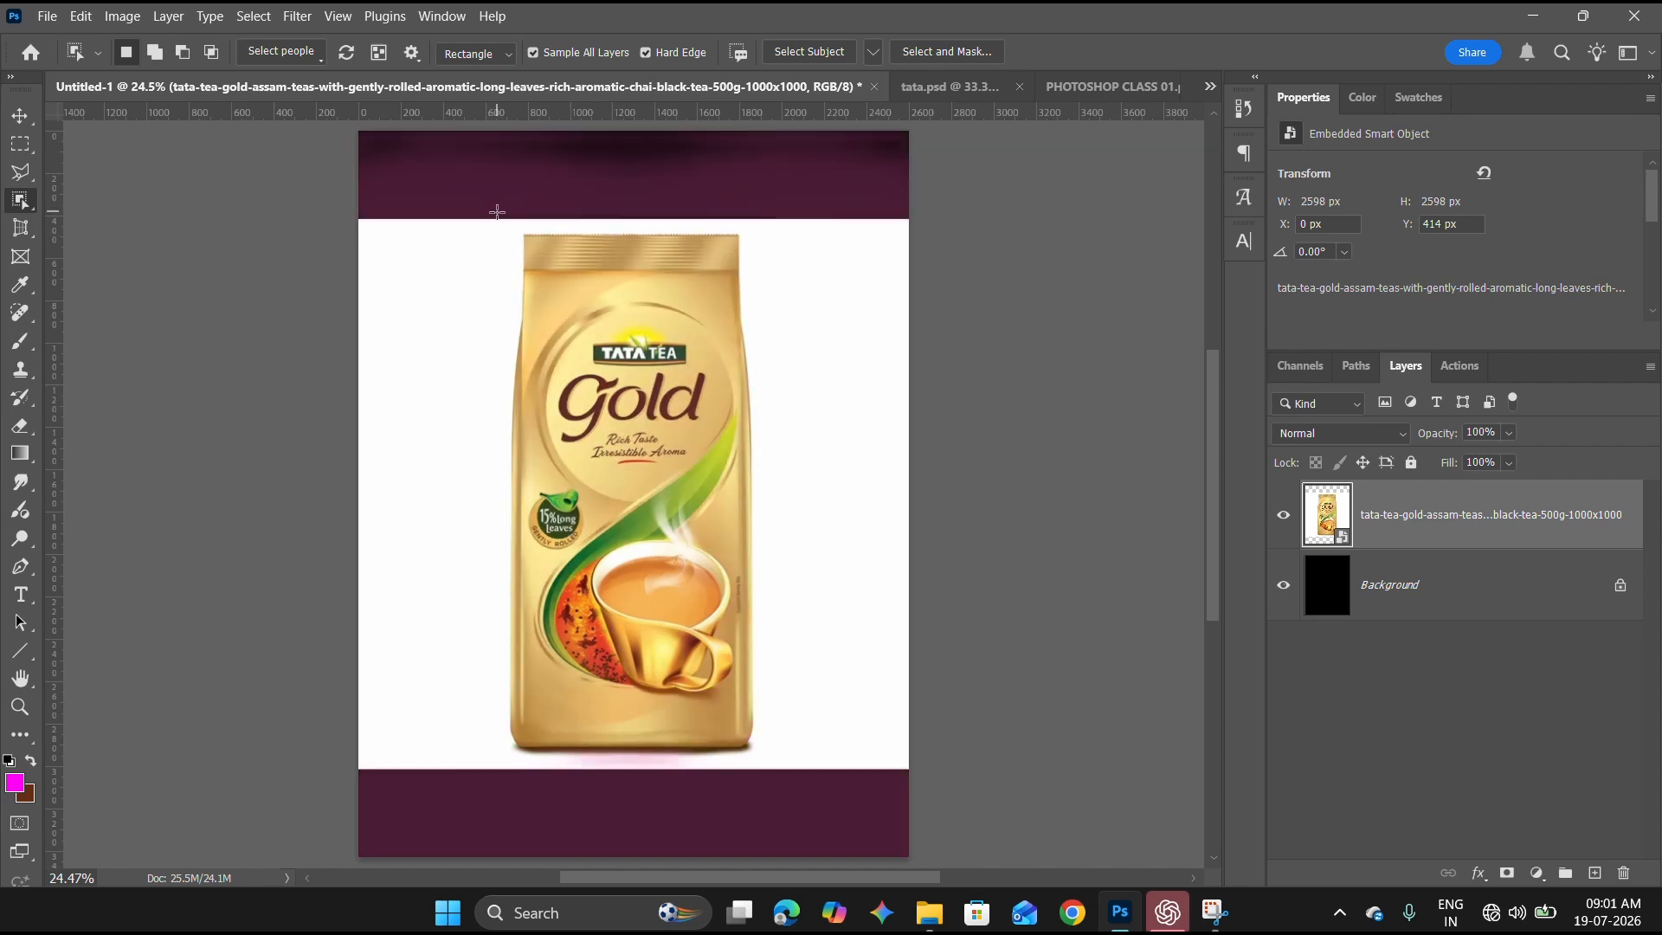
pyautogui.moveTo(496, 225); pyautogui.dragTo(766, 765)
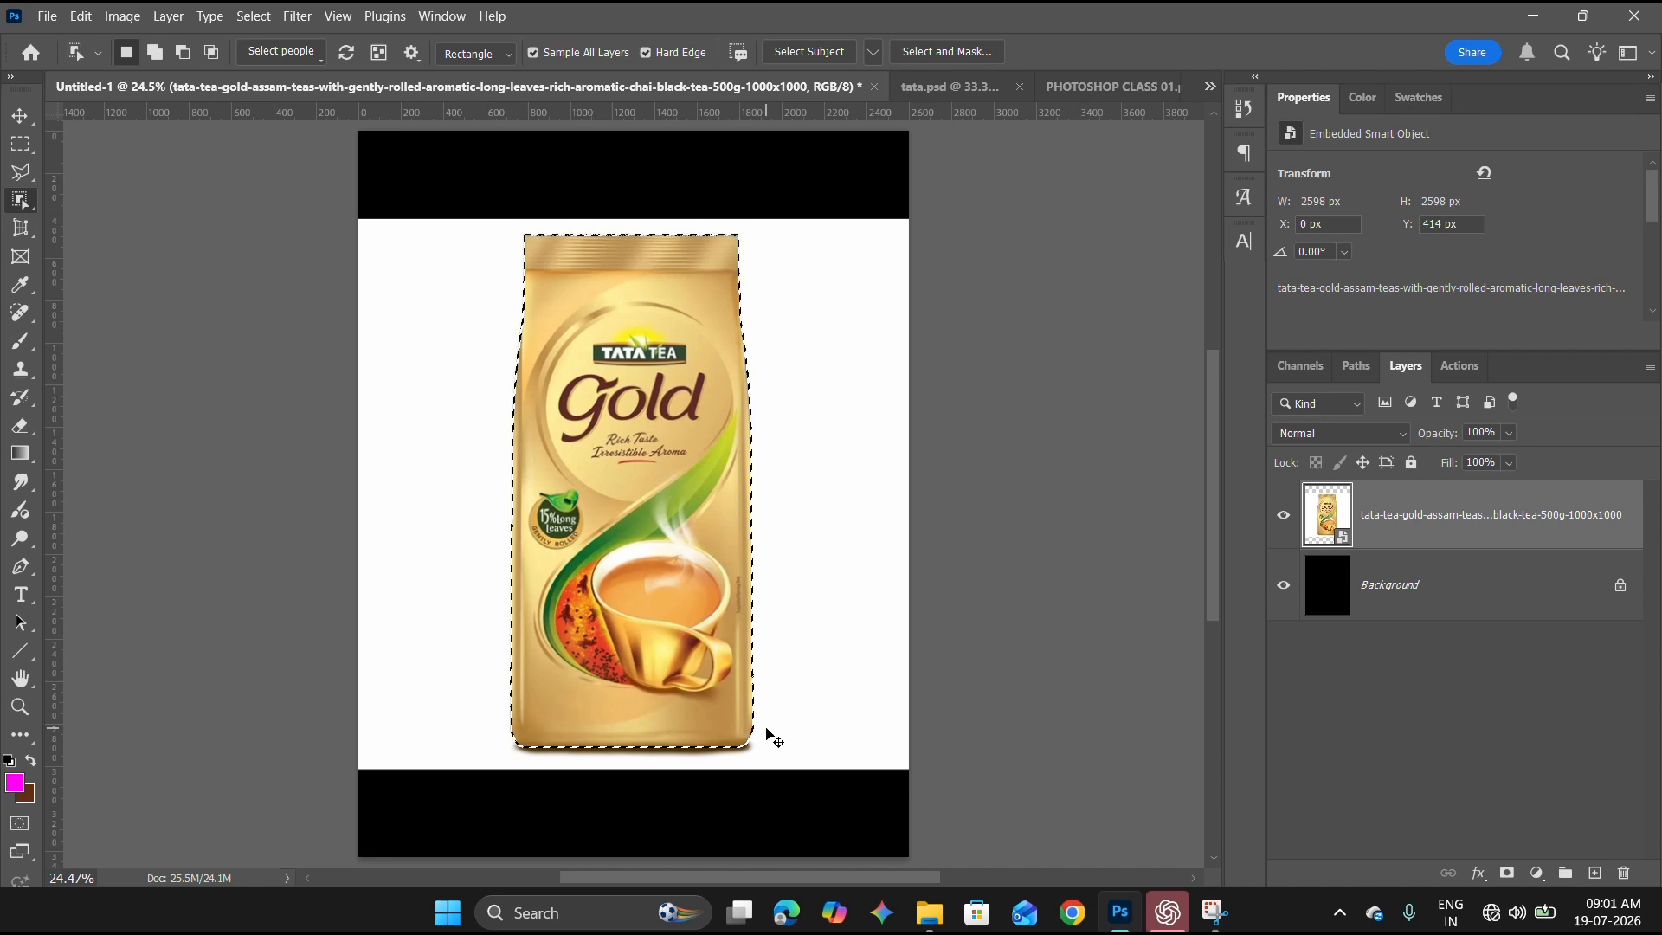
pyautogui.hotkey('ctrl', 'j')
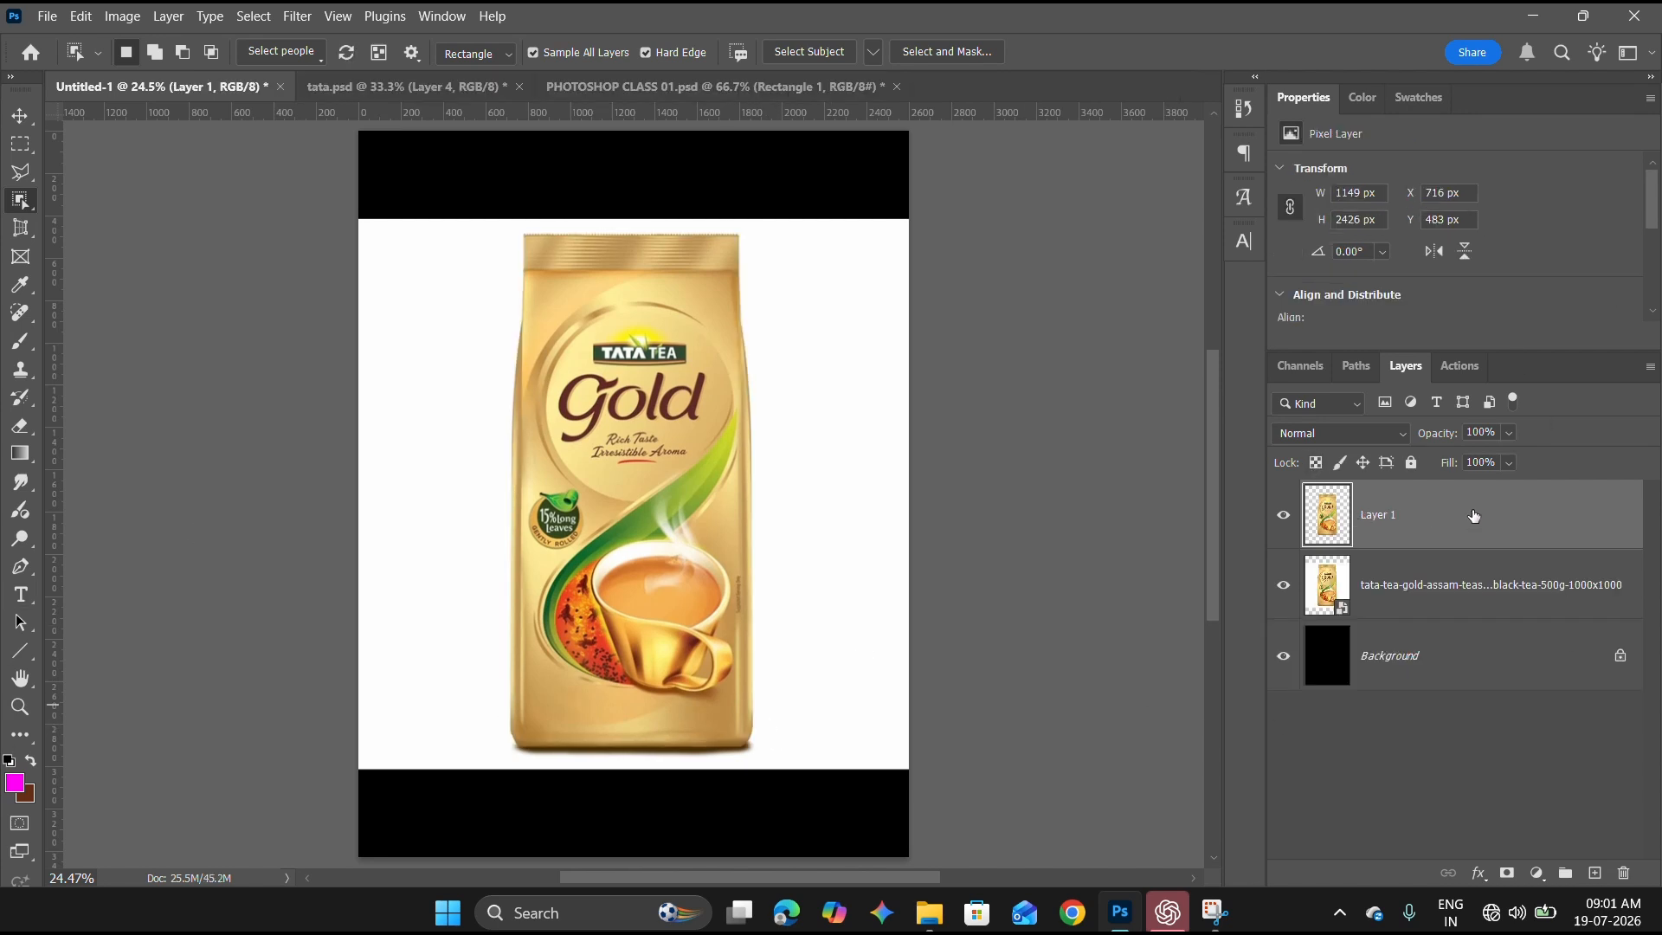
pyautogui.click(1283, 586)
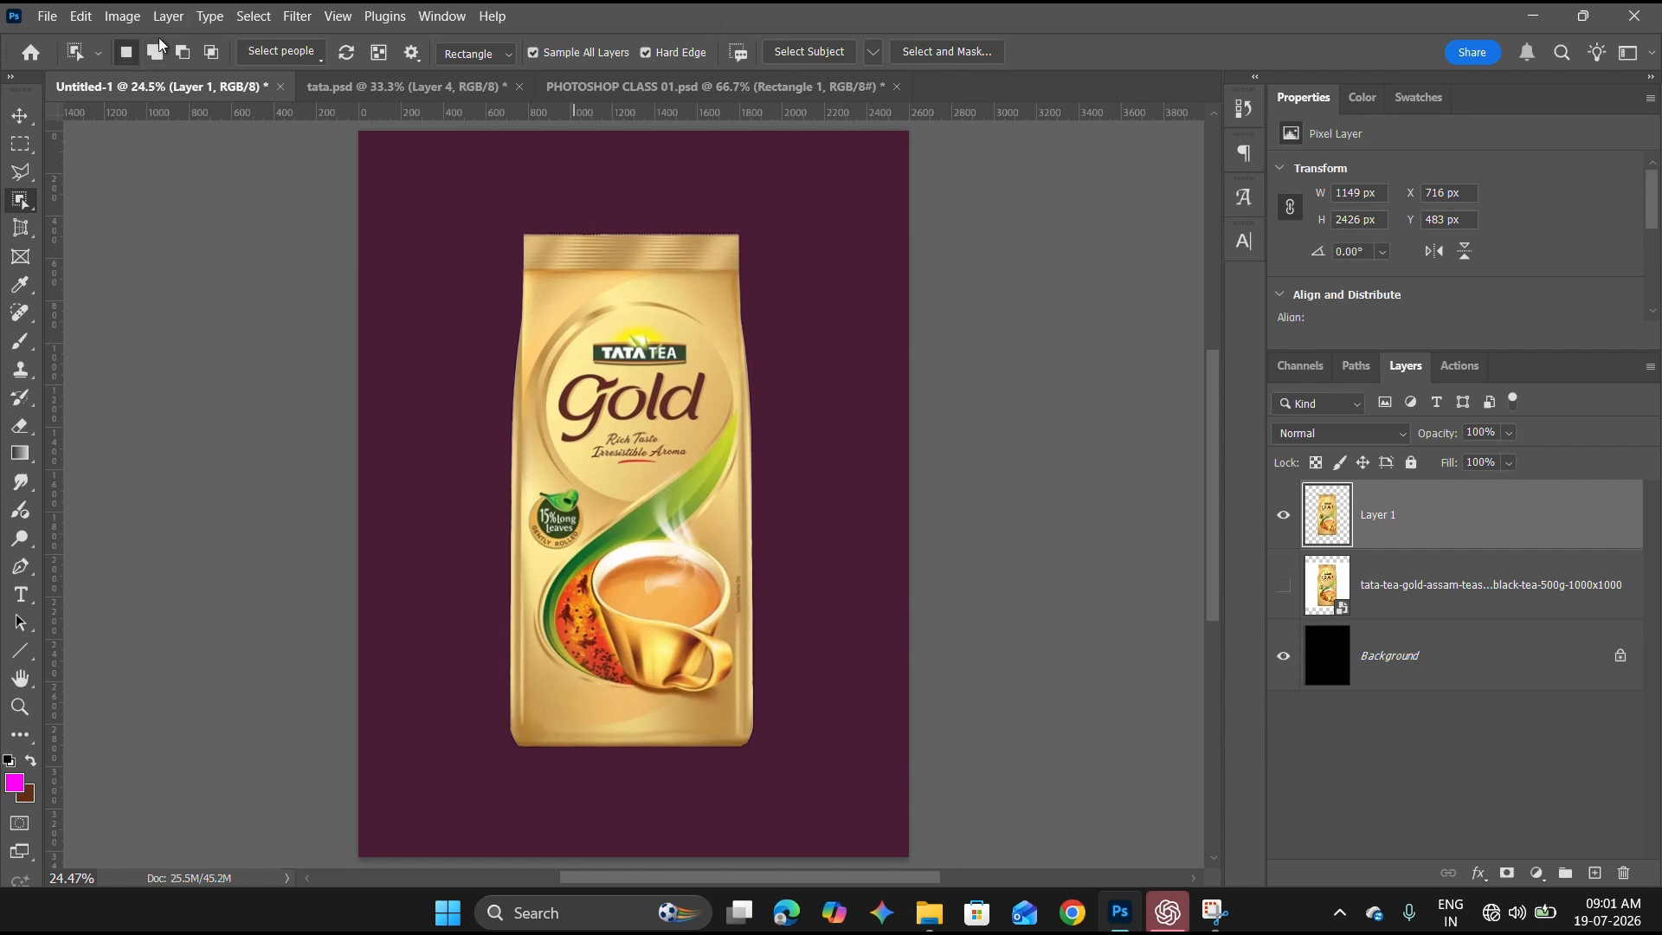
# Delete the copied pack layer and, in add-to-selection mode, select the pack's top seal and the upper-left area beneath it.
pyautogui.click(155, 58)
pyautogui.click(1624, 872)
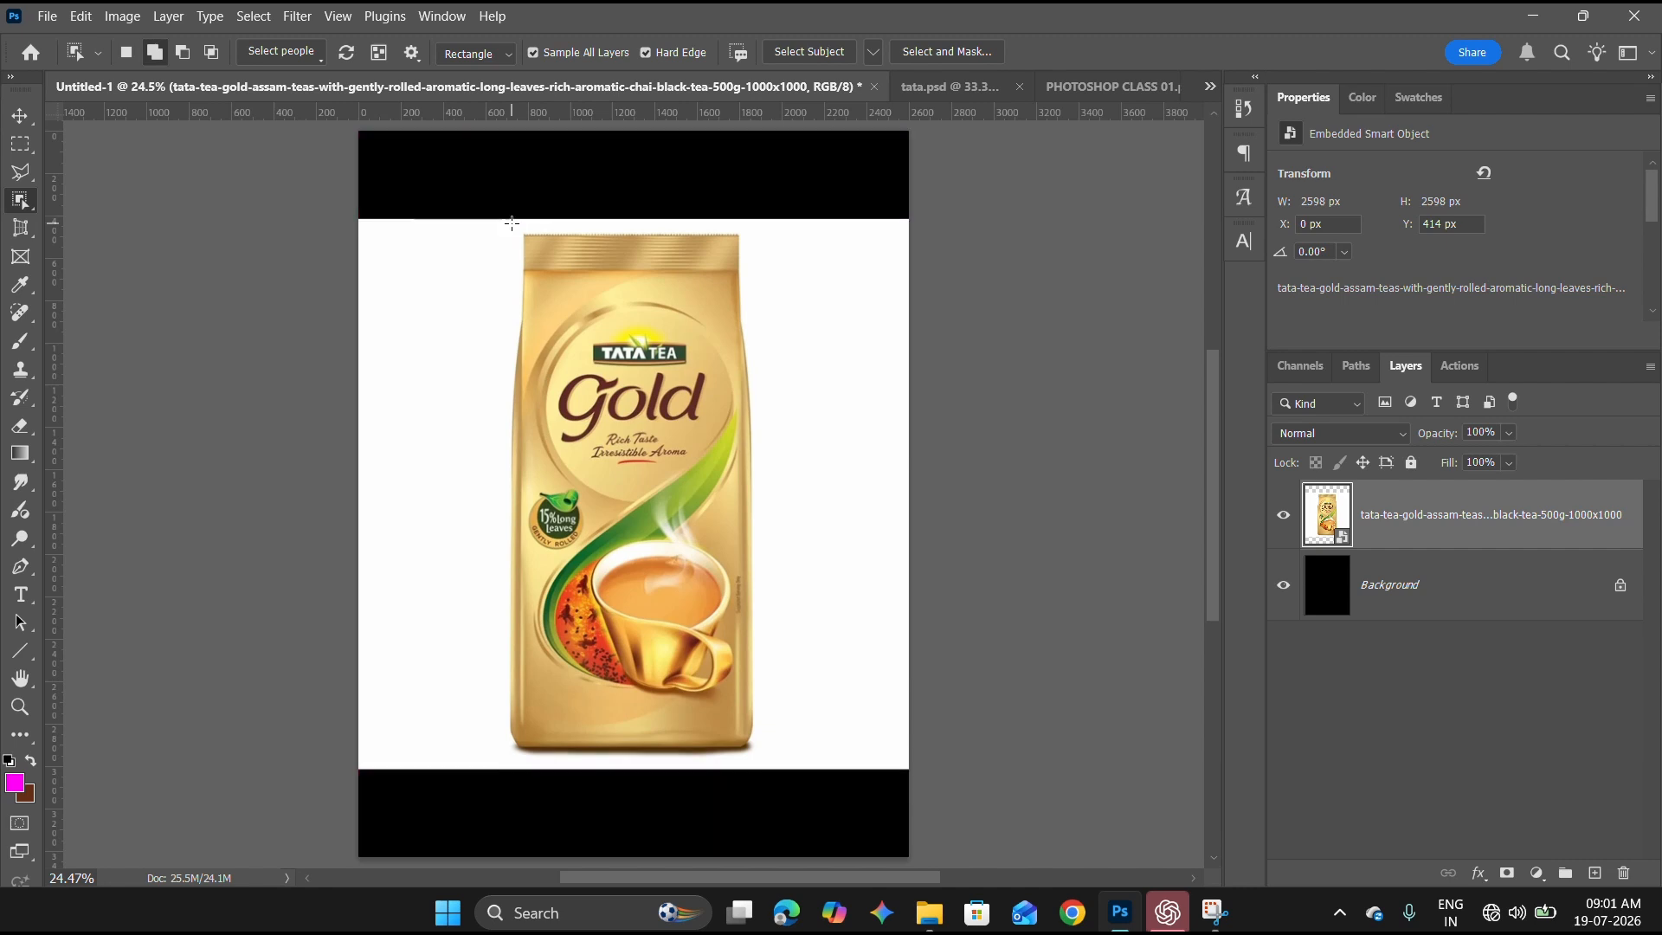
pyautogui.moveTo(488, 224); pyautogui.dragTo(803, 304)
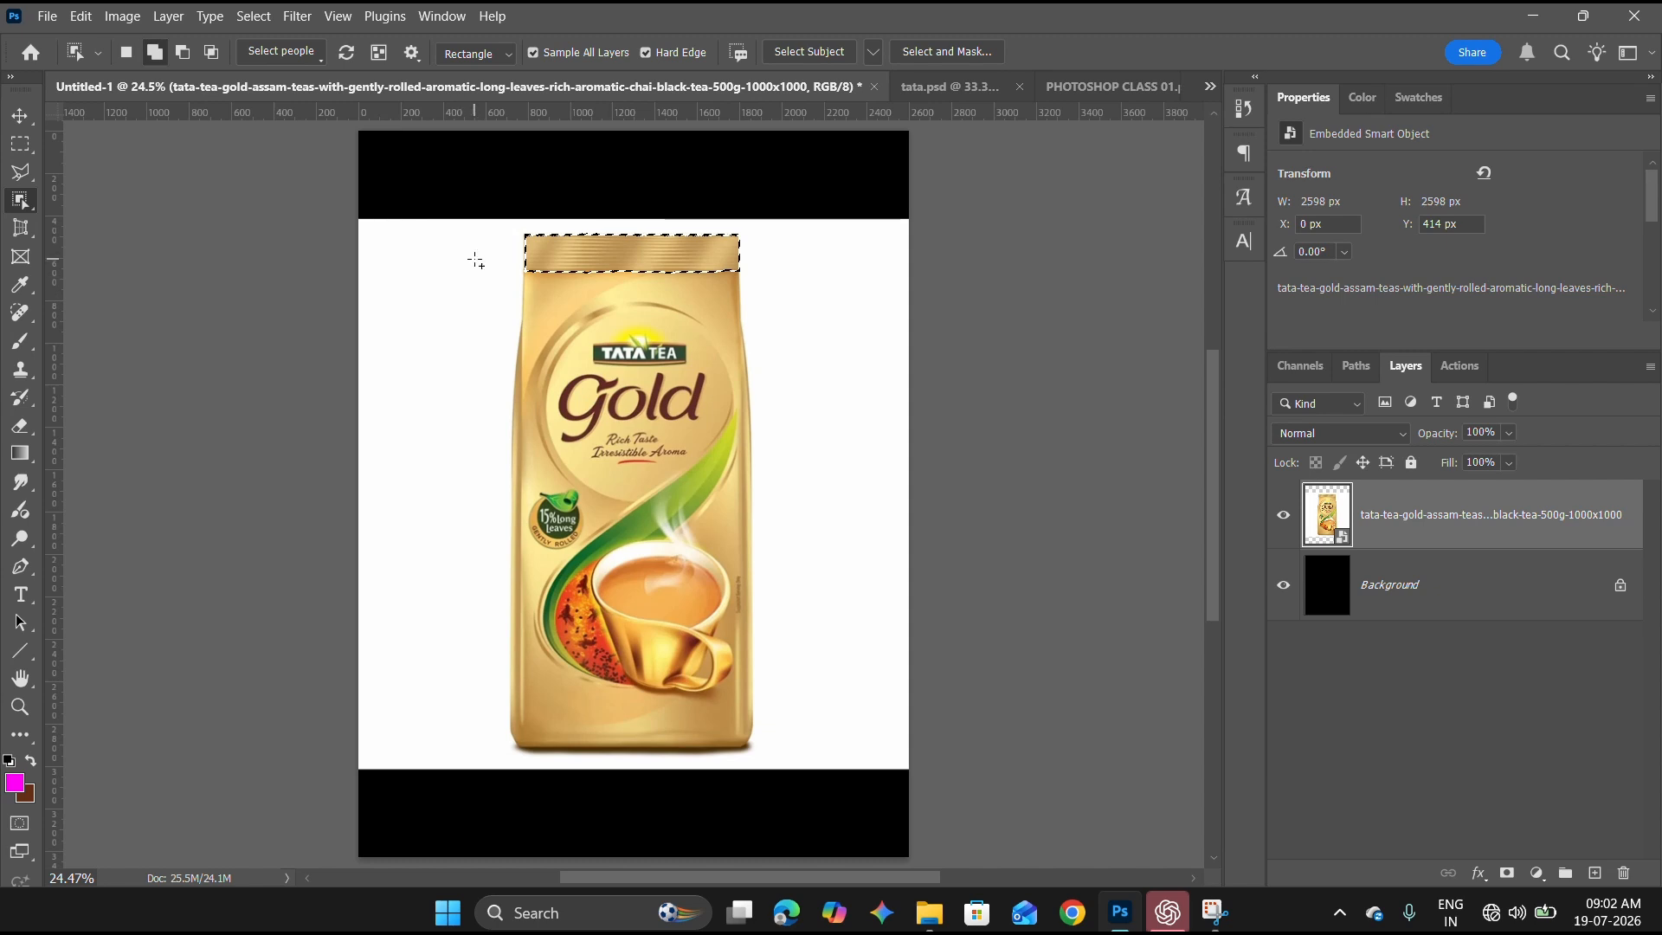
pyautogui.moveTo(492, 253); pyautogui.dragTo(638, 410)
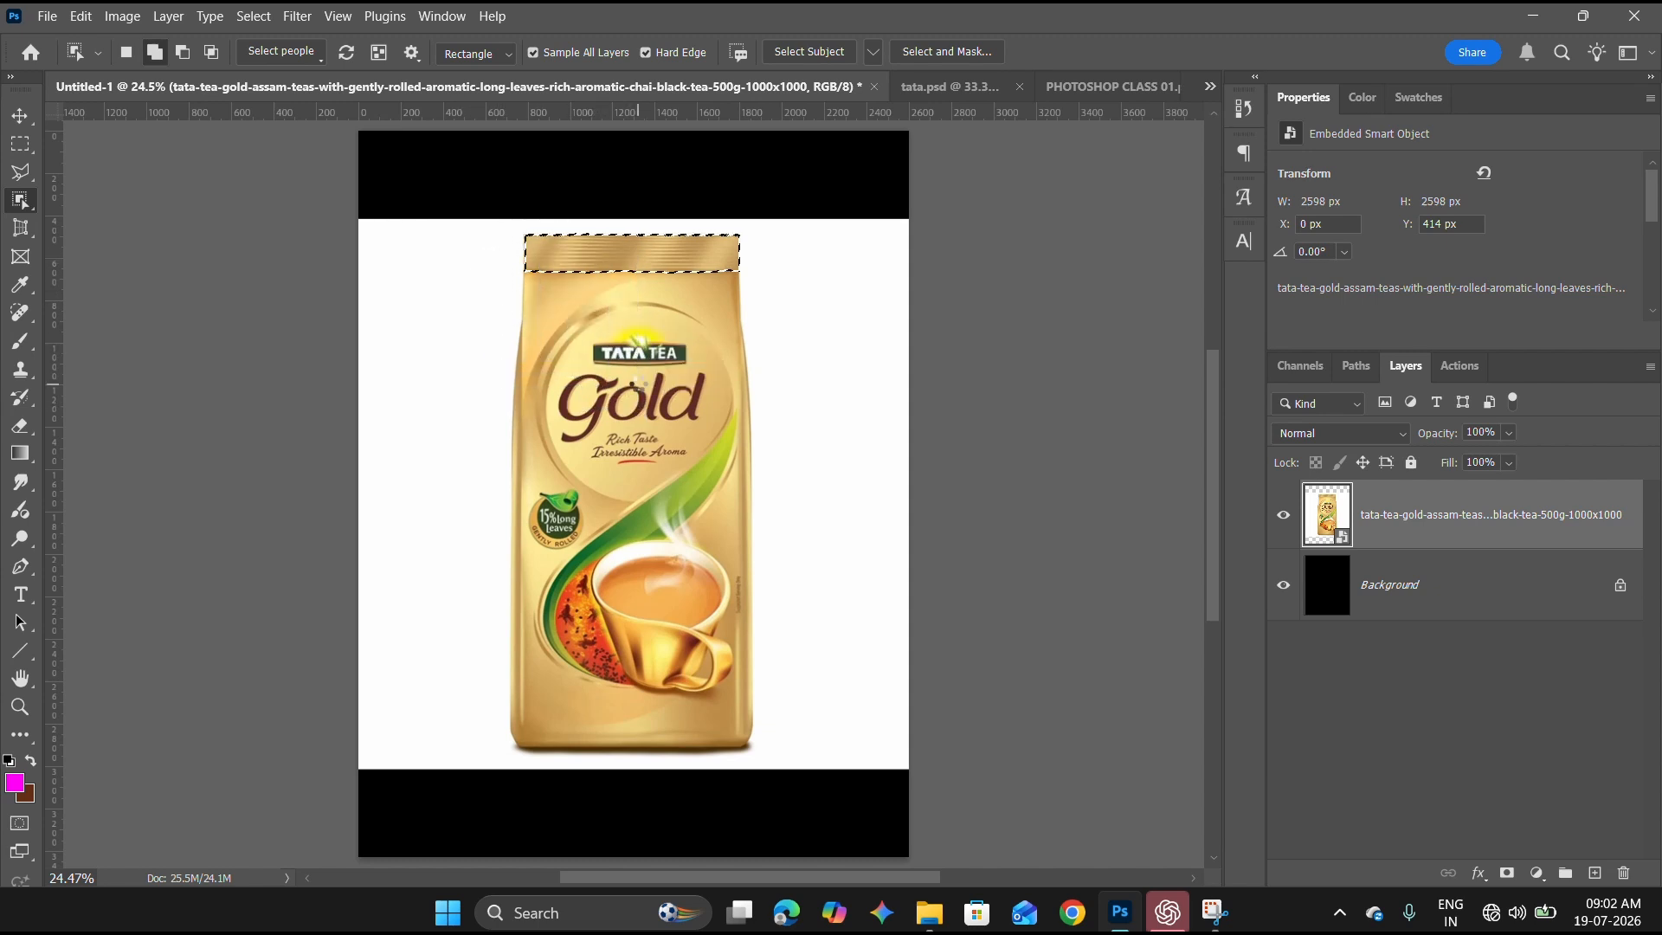
# Subtract the top seal from the selection, and intersect the remainder with a rectangle over the pack's upper-left area.
pyautogui.click(182, 53)
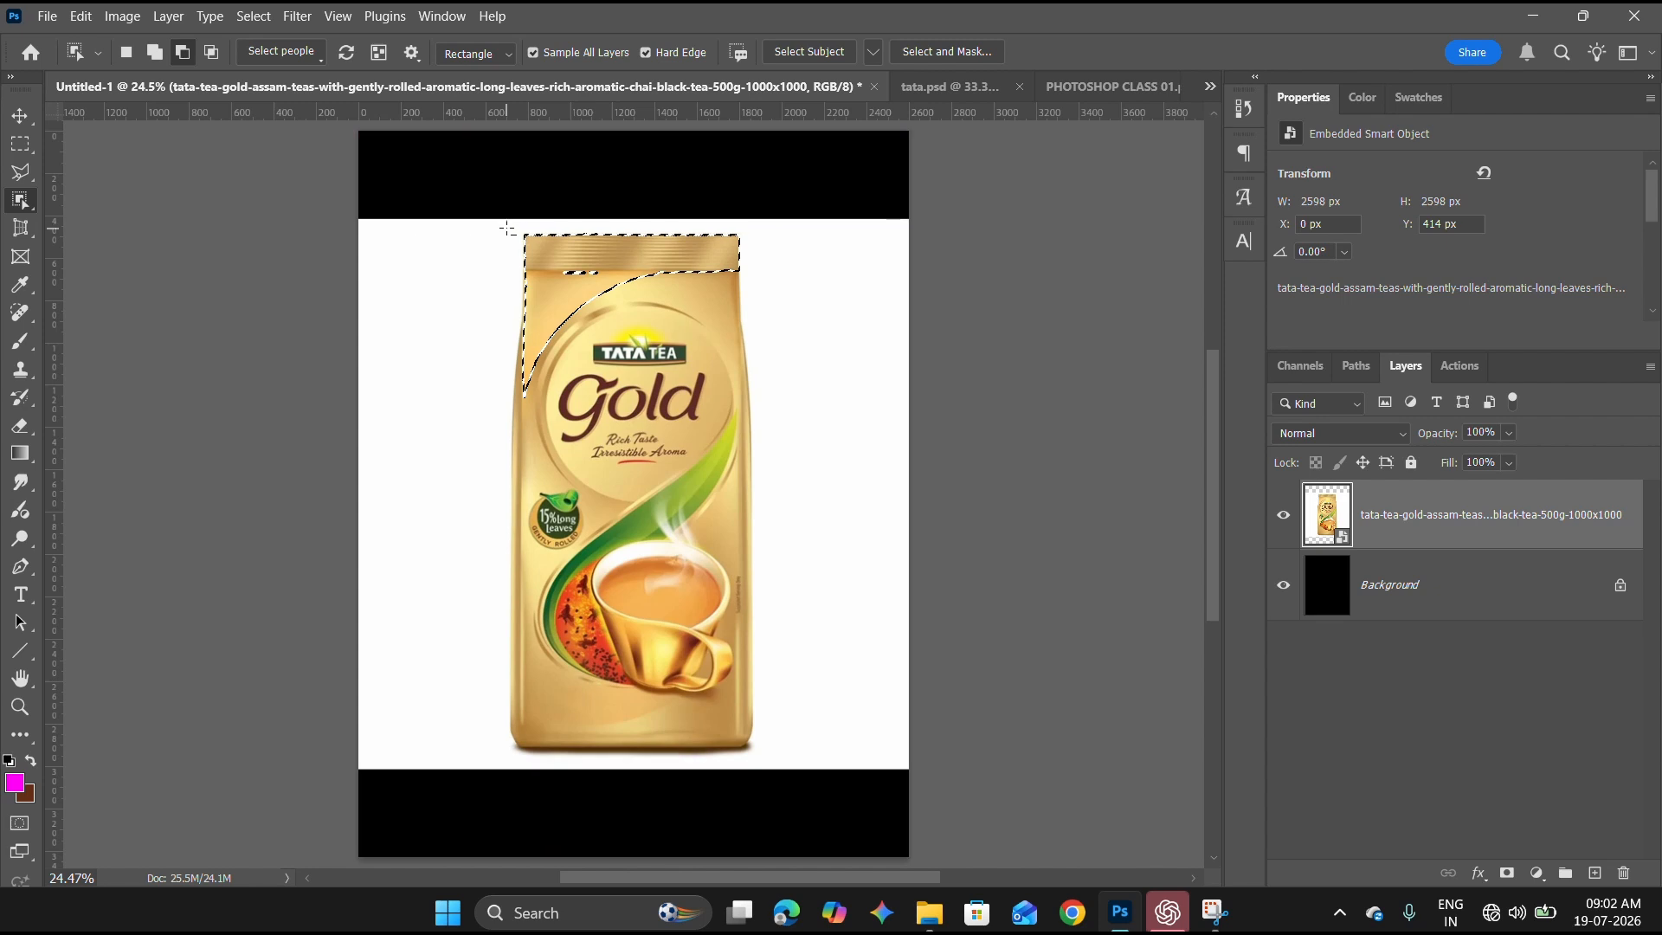
pyautogui.moveTo(515, 225); pyautogui.dragTo(749, 291)
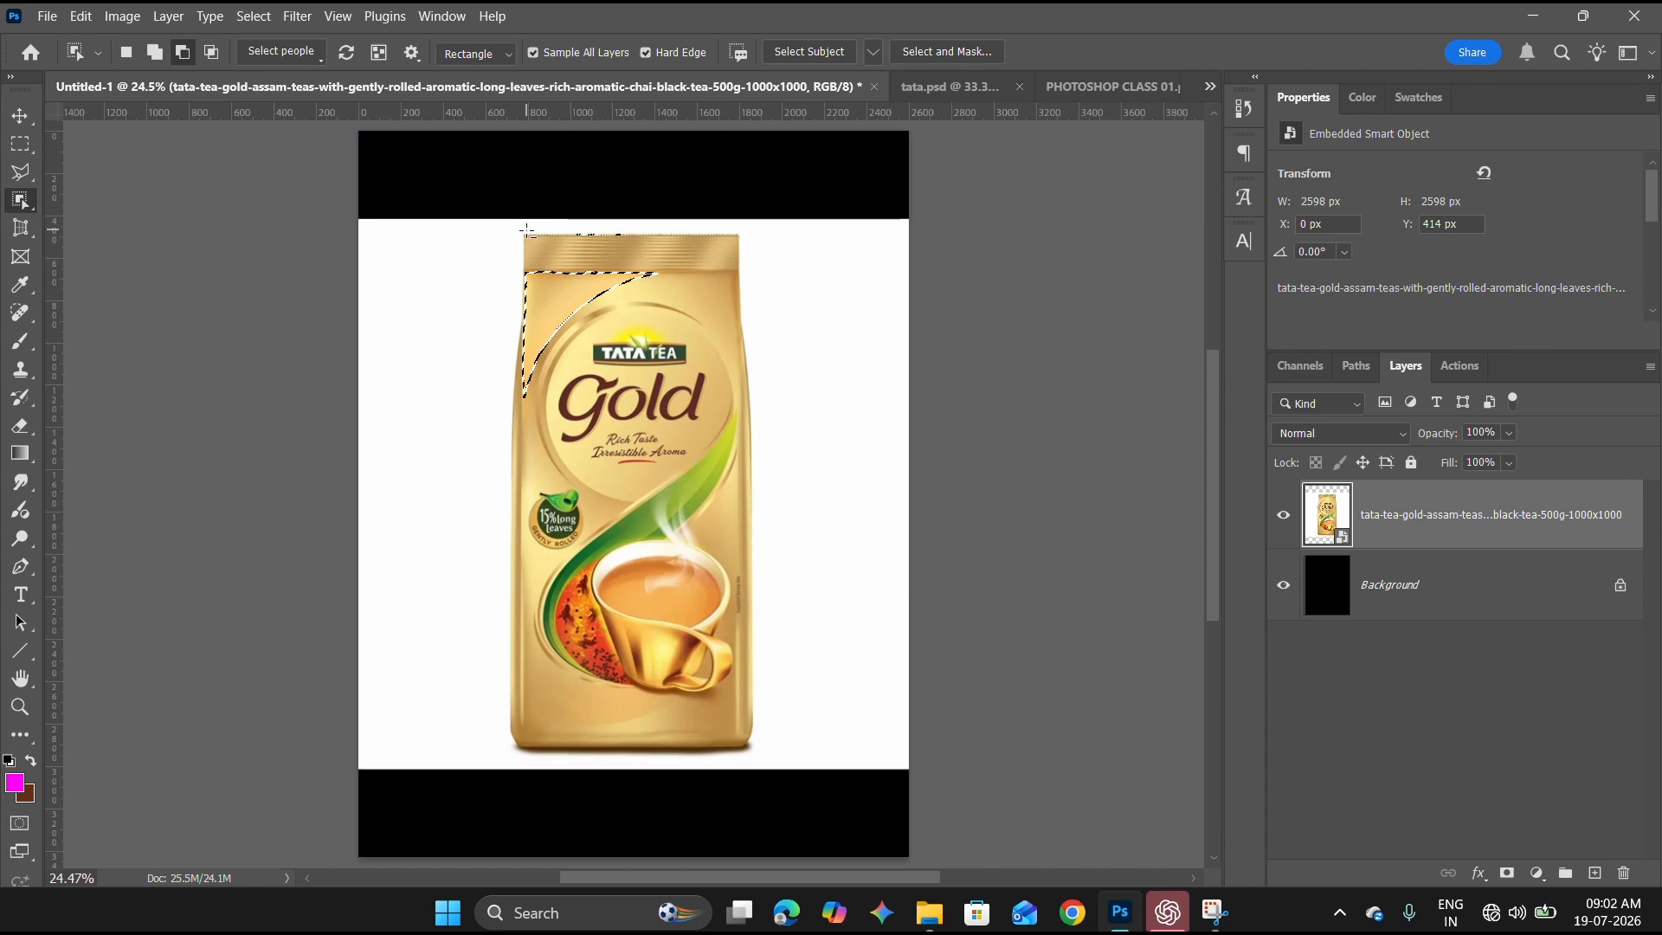
pyautogui.moveTo(527, 224); pyautogui.dragTo(650, 254)
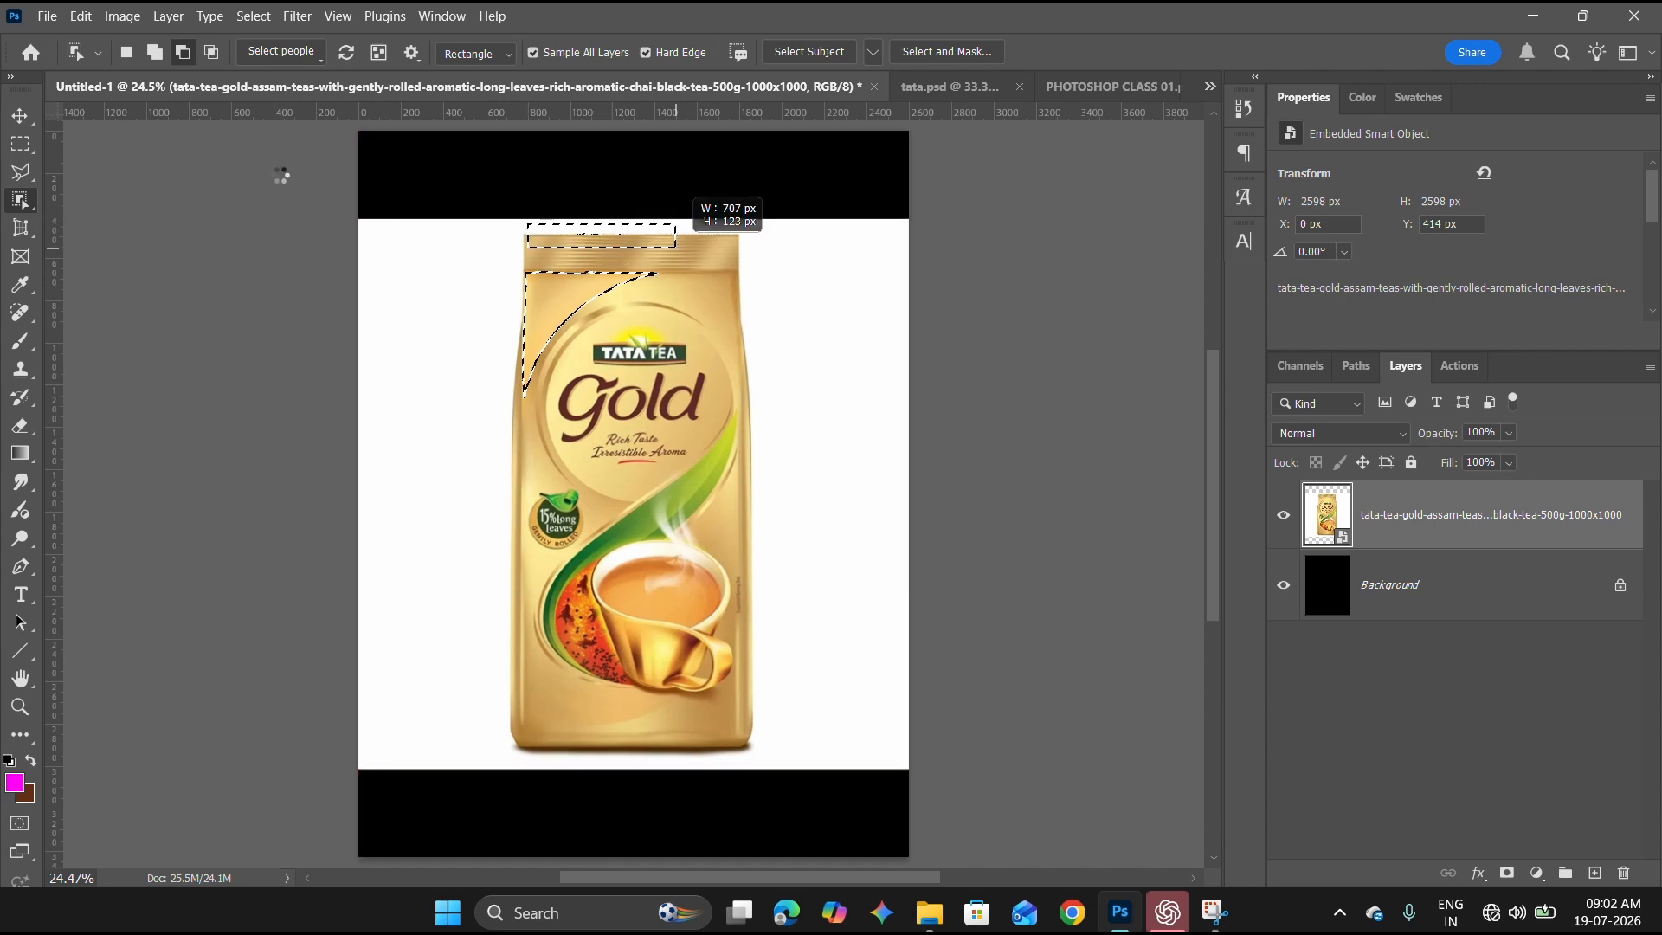
pyautogui.click(212, 51)
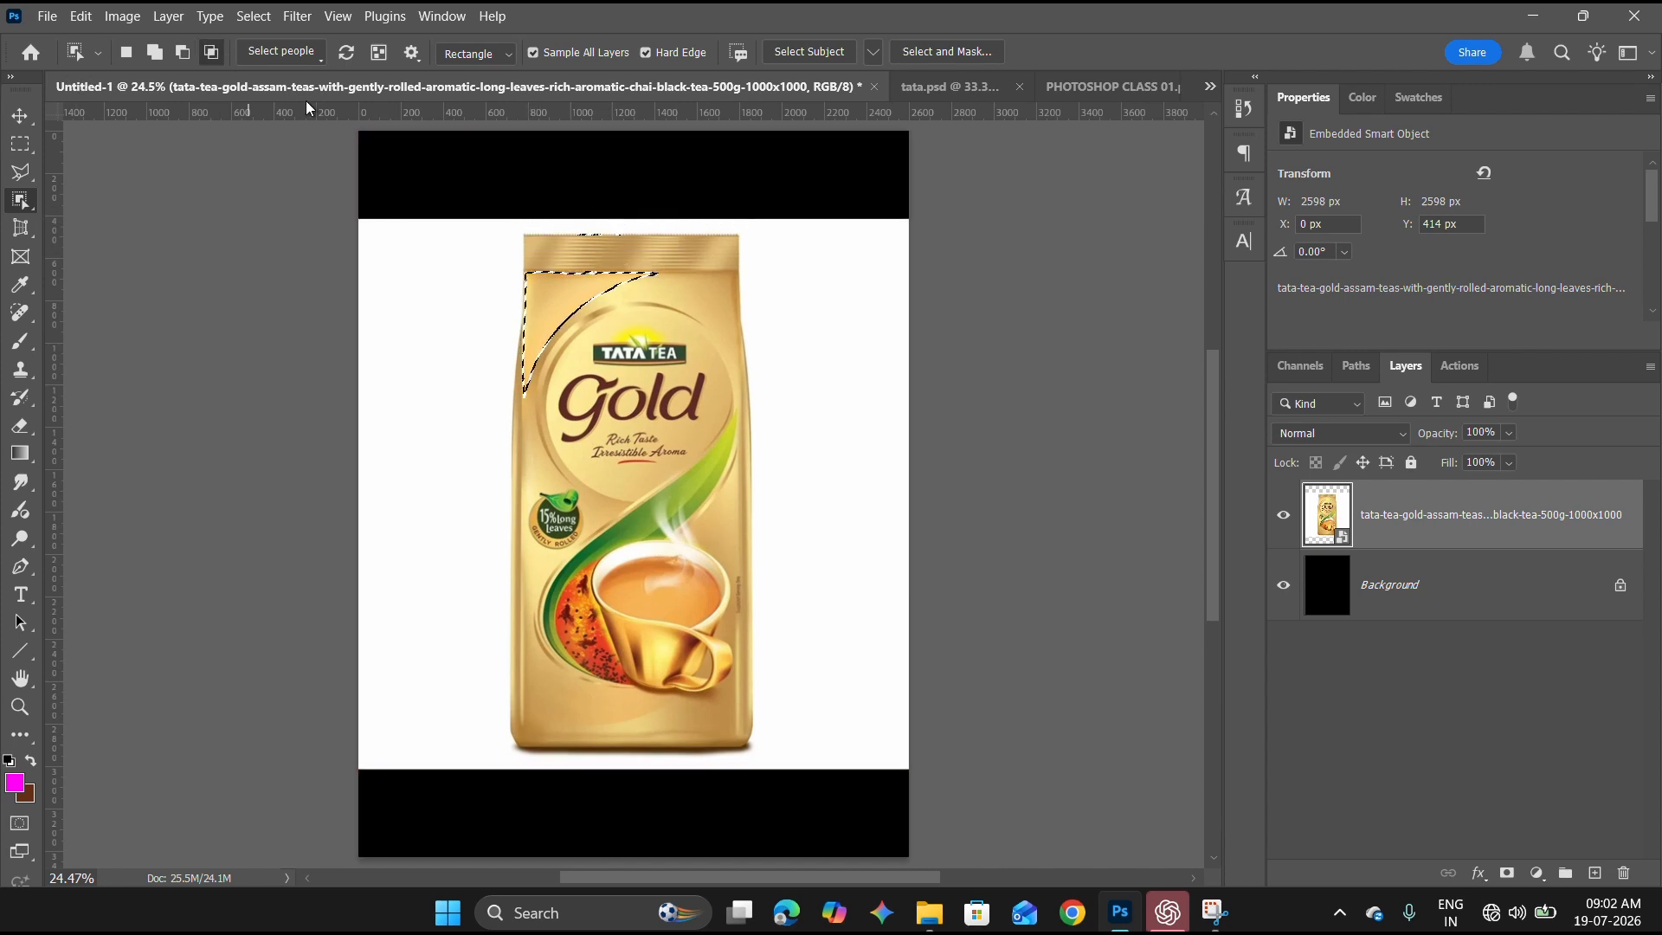
pyautogui.moveTo(507, 258); pyautogui.dragTo(697, 641)
# Select the round logo area as a new selection and intersect it with a larger rectangle around it.
pyautogui.click(128, 53)
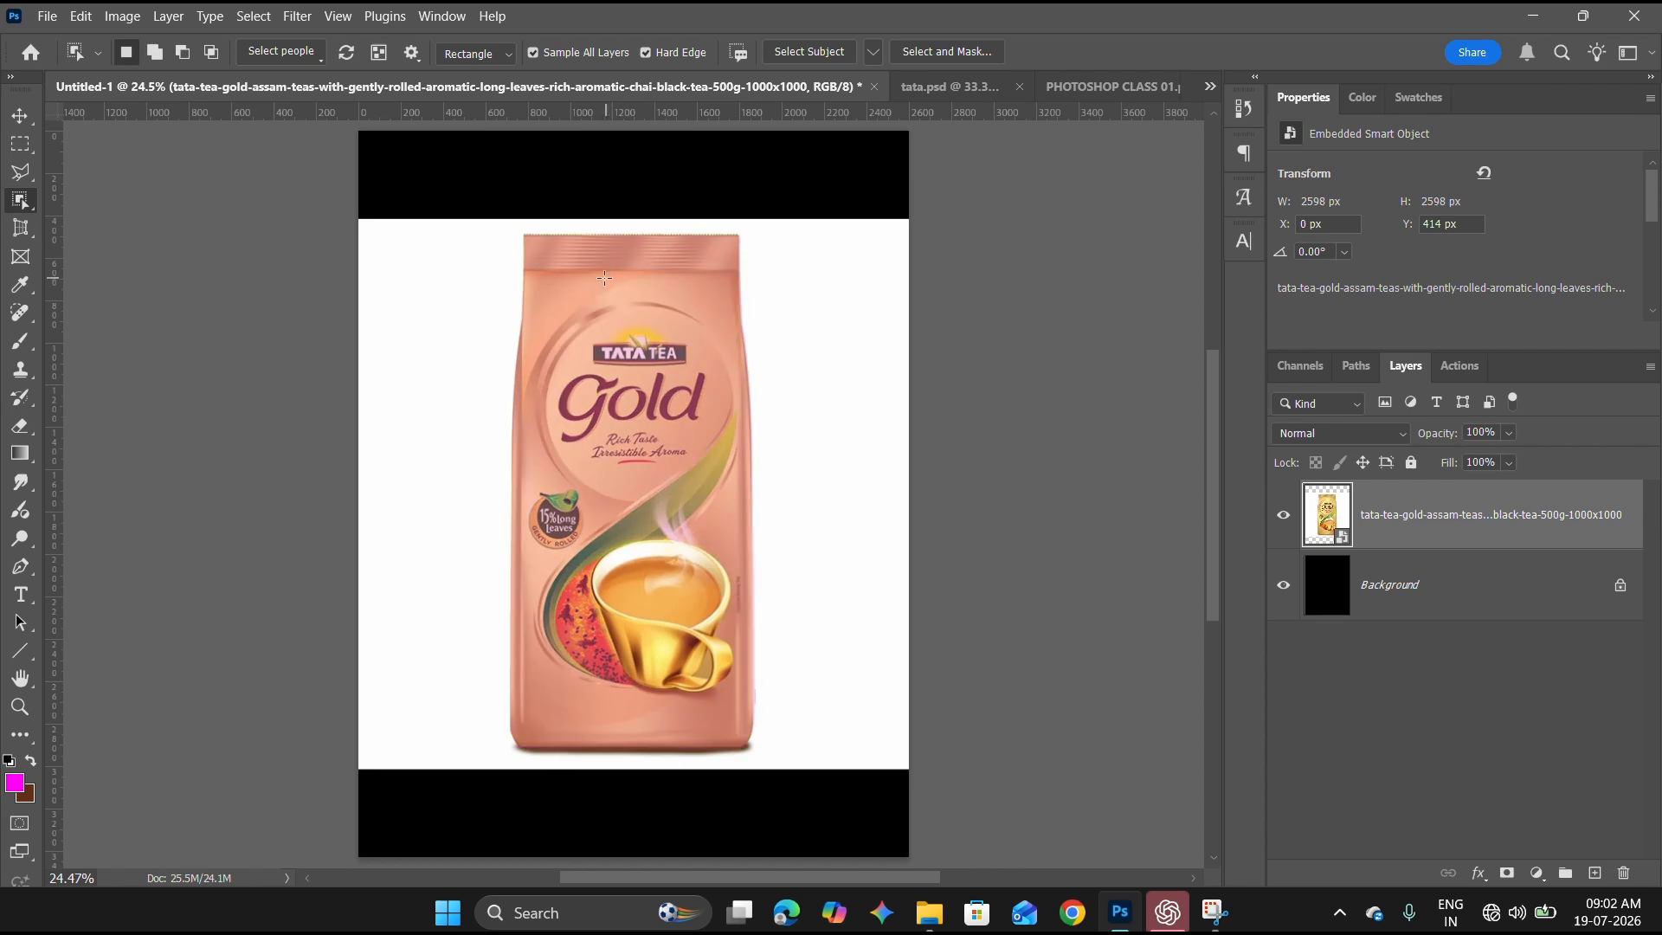
pyautogui.moveTo(535, 291); pyautogui.dragTo(739, 517)
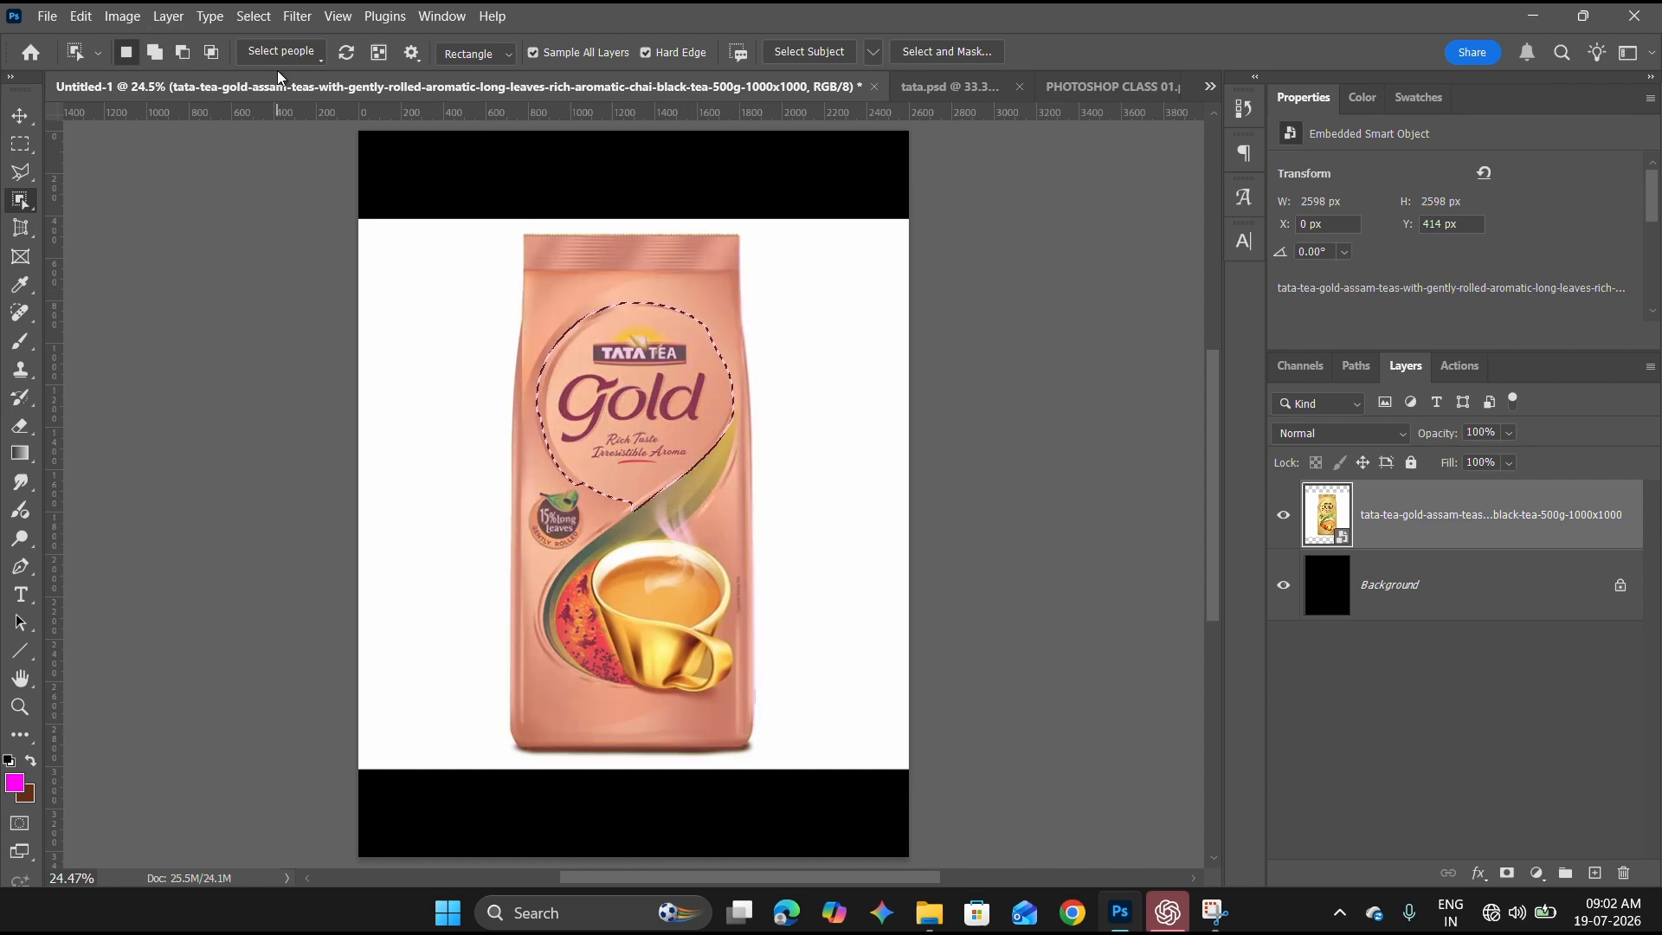
pyautogui.click(215, 50)
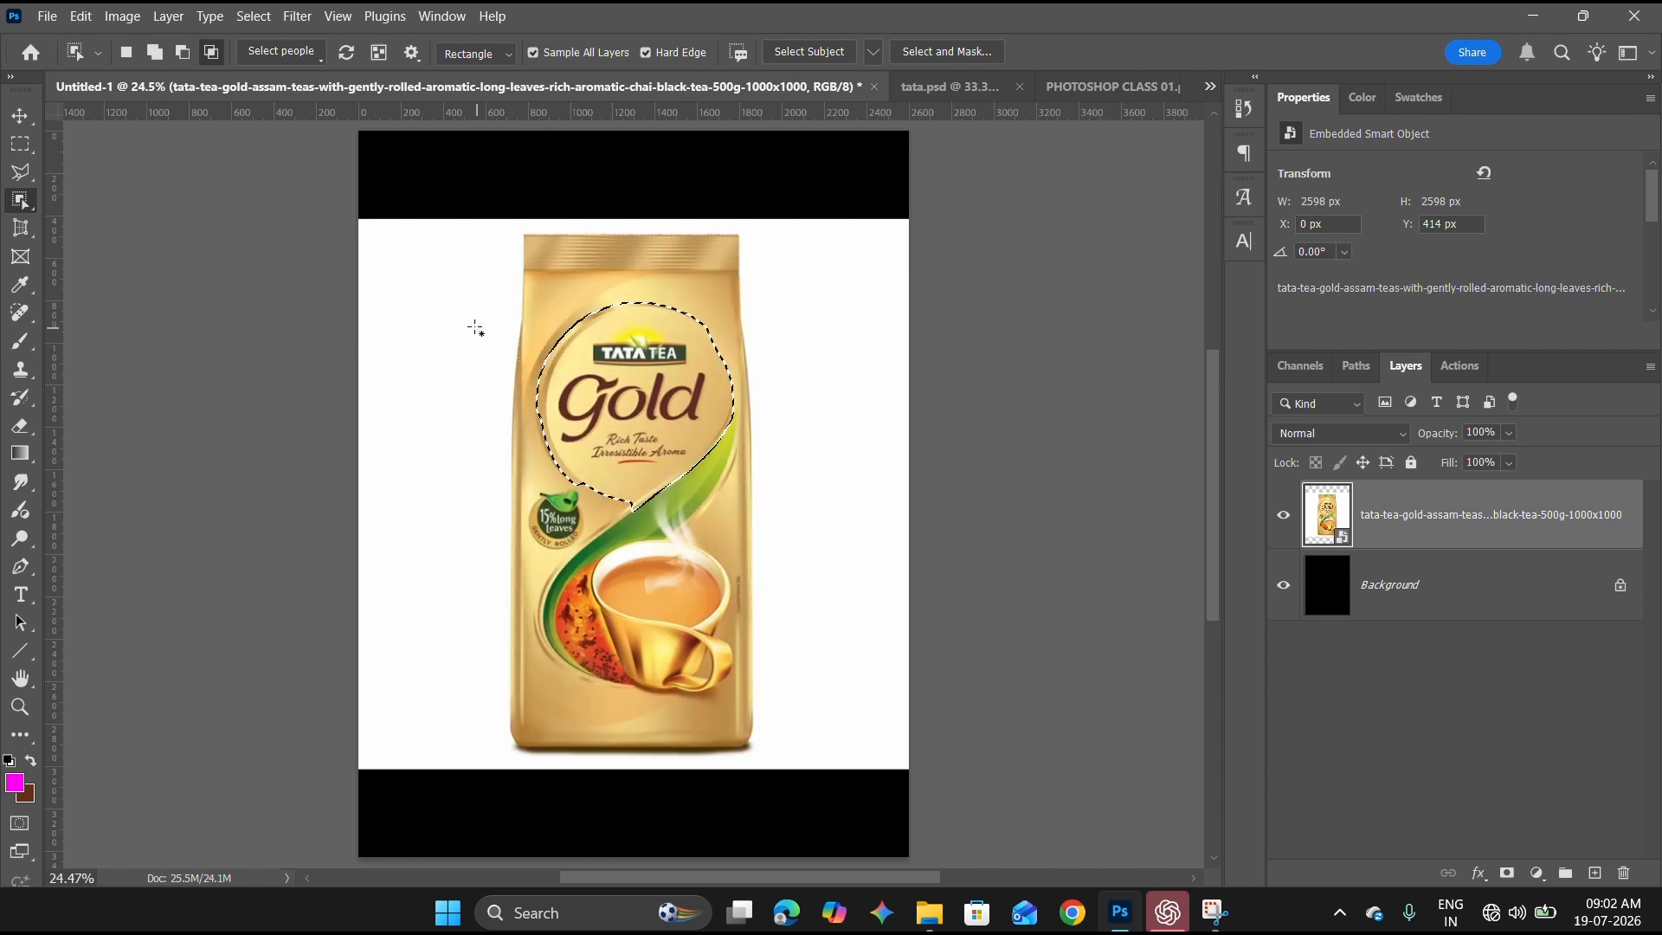
pyautogui.moveTo(473, 325); pyautogui.dragTo(781, 576)
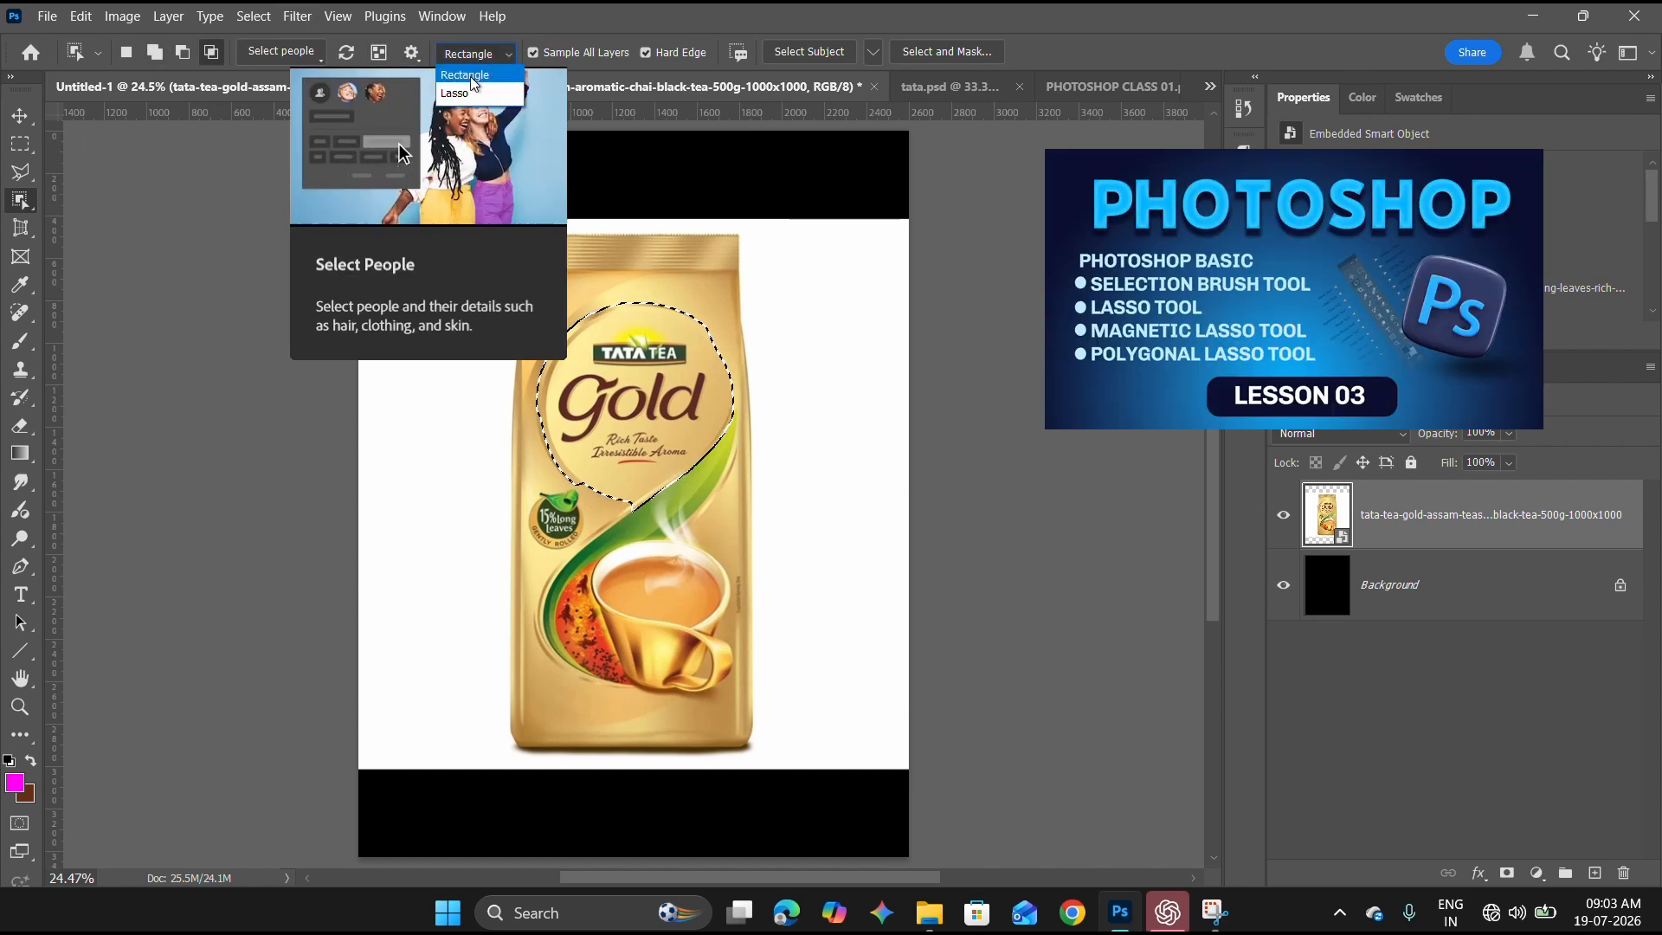
# Switch the Object Selection mode to Lasso, return to new-selection mode and clear the current selection.
pyautogui.click(473, 55)
pyautogui.click(474, 93)
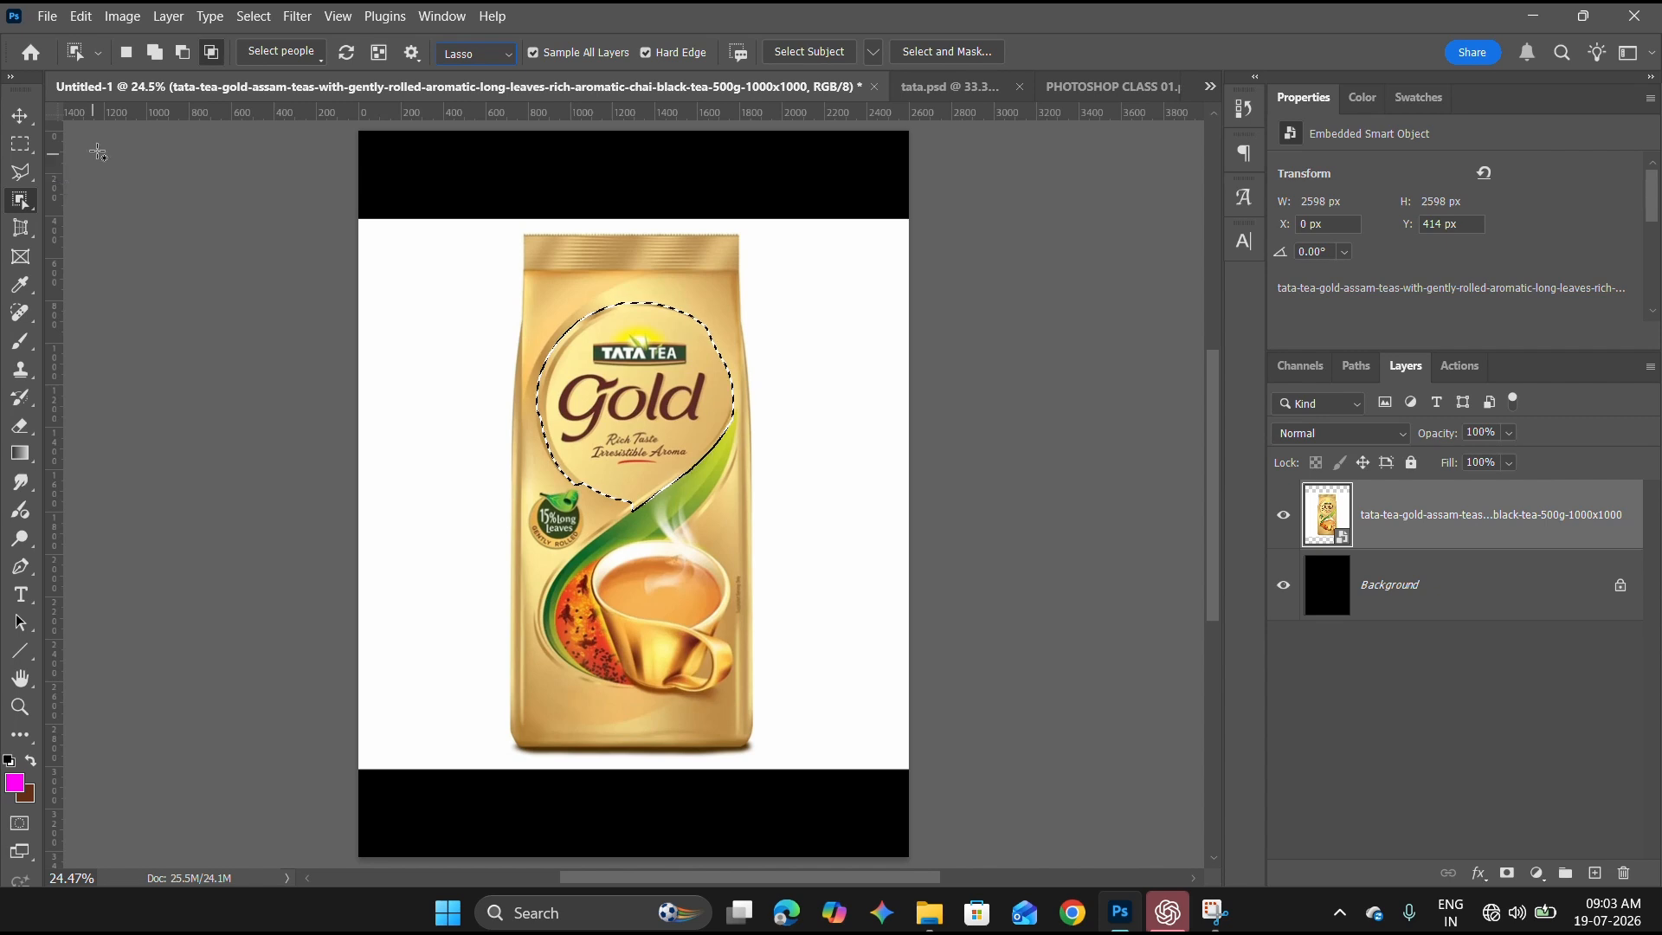
pyautogui.click(134, 53)
pyautogui.hotkey('ctrl', 'd')
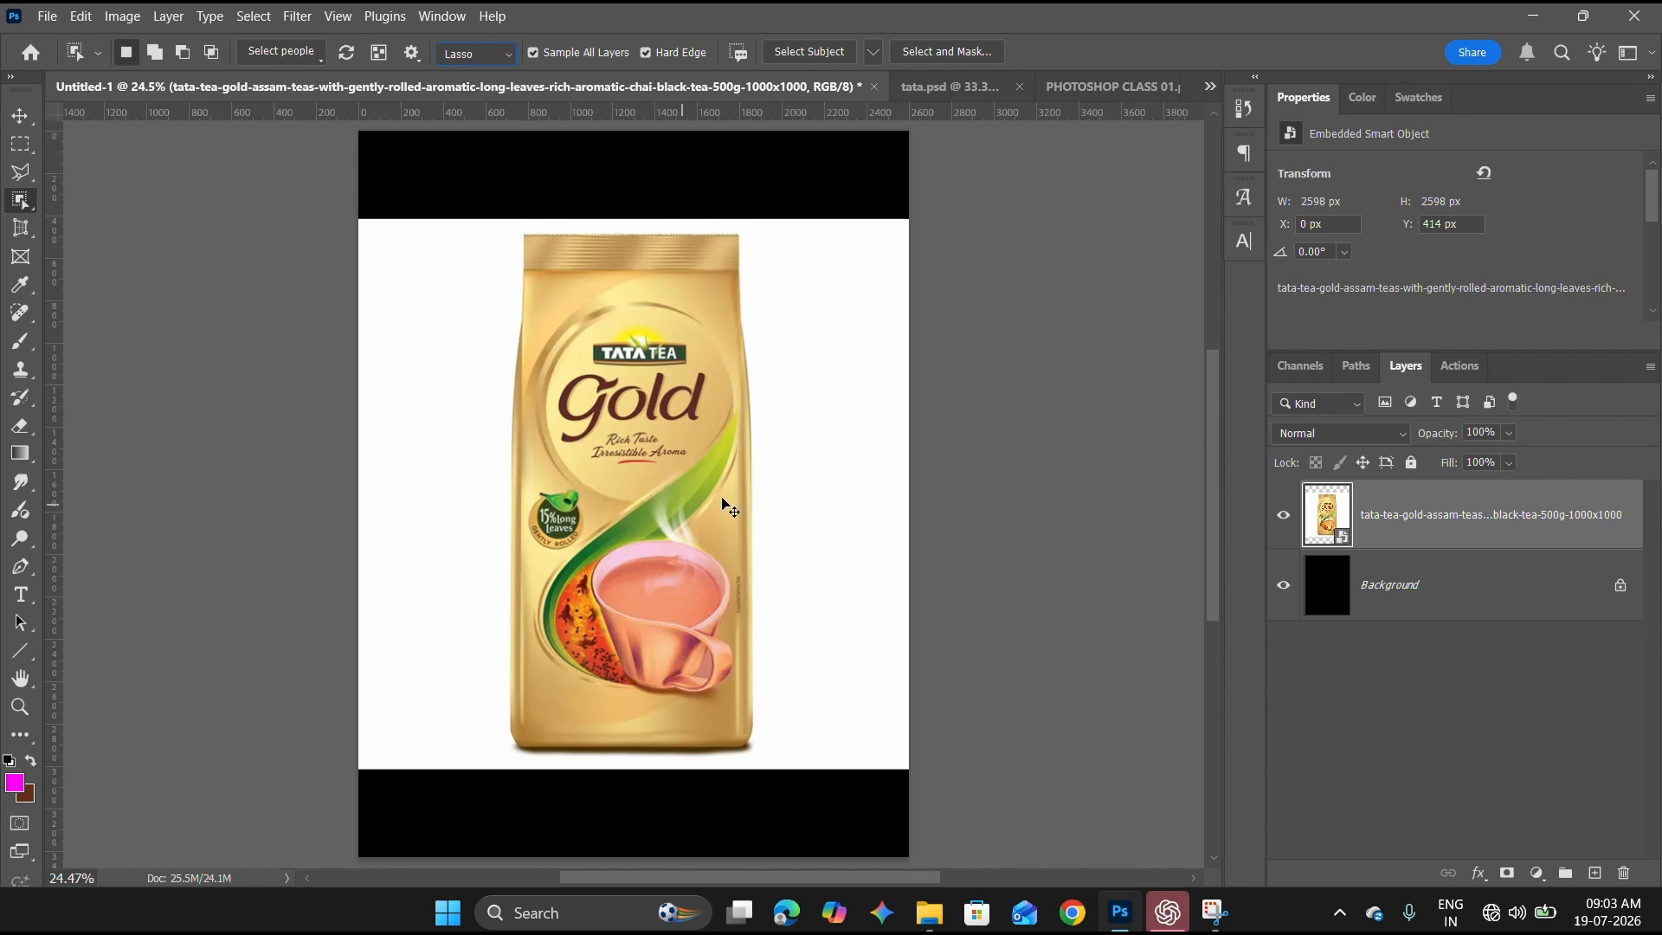
# Step back through the earlier selections, select the whole tea pack with a freehand lasso outline, and clear that selection.
pyautogui.hotkey('ctrl', 'z')
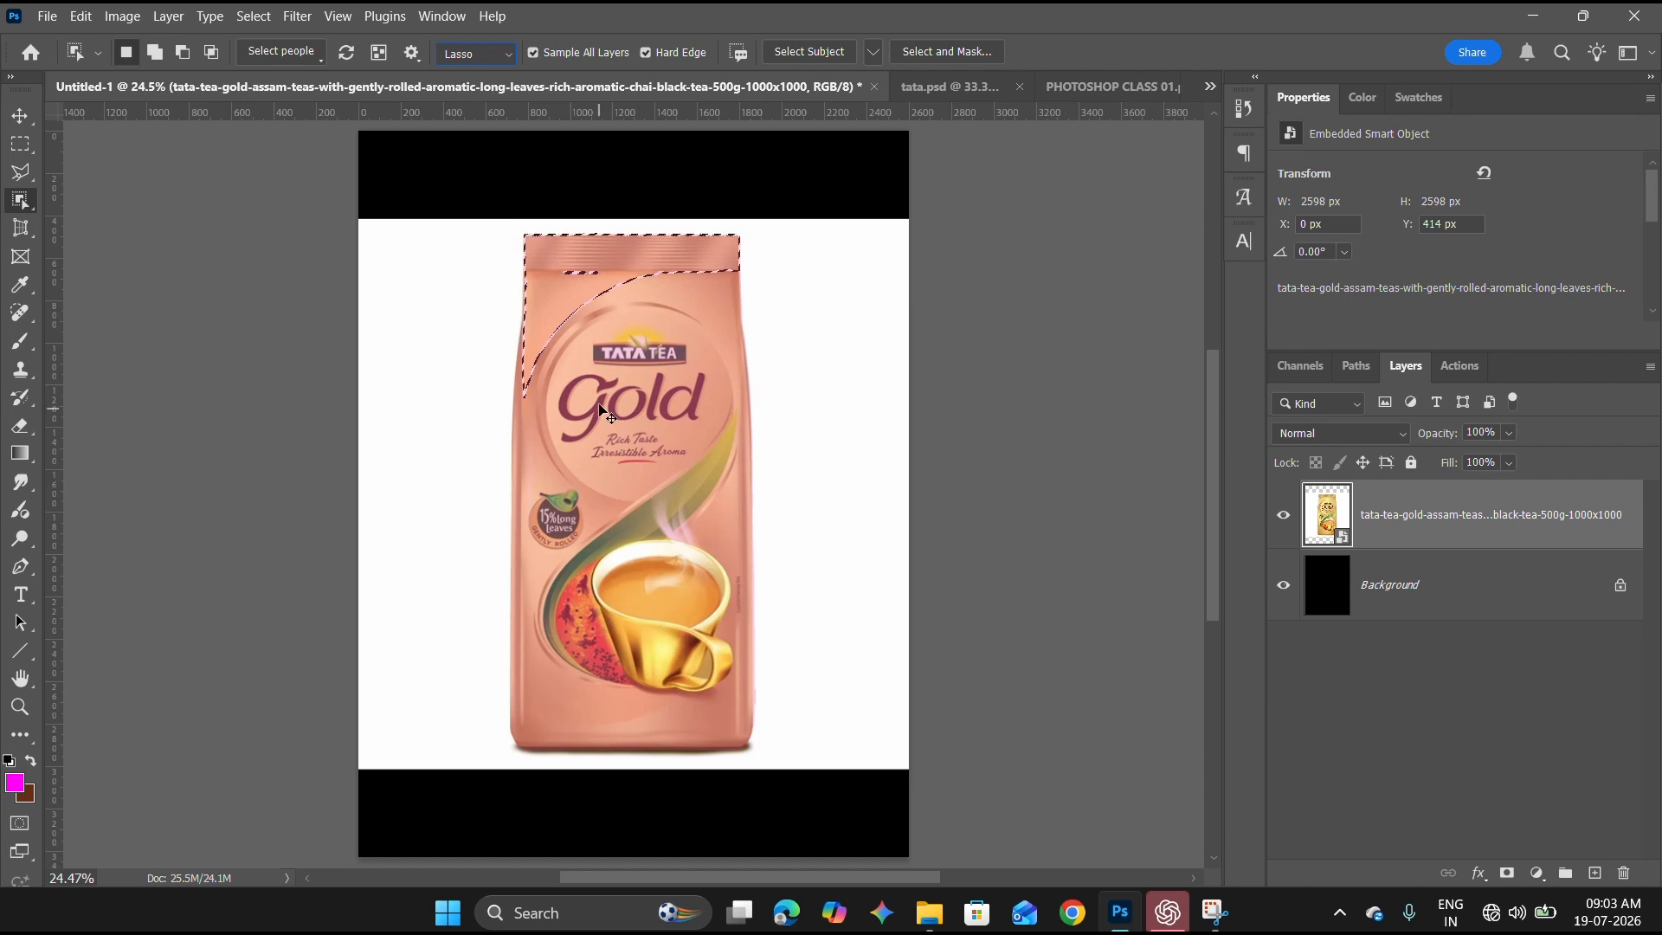
pyautogui.hotkey('ctrl', 'z')
pyautogui.hotkey('ctrl', 'z')
pyautogui.hotkey('ctrl', 'z')
pyautogui.press('Delete')
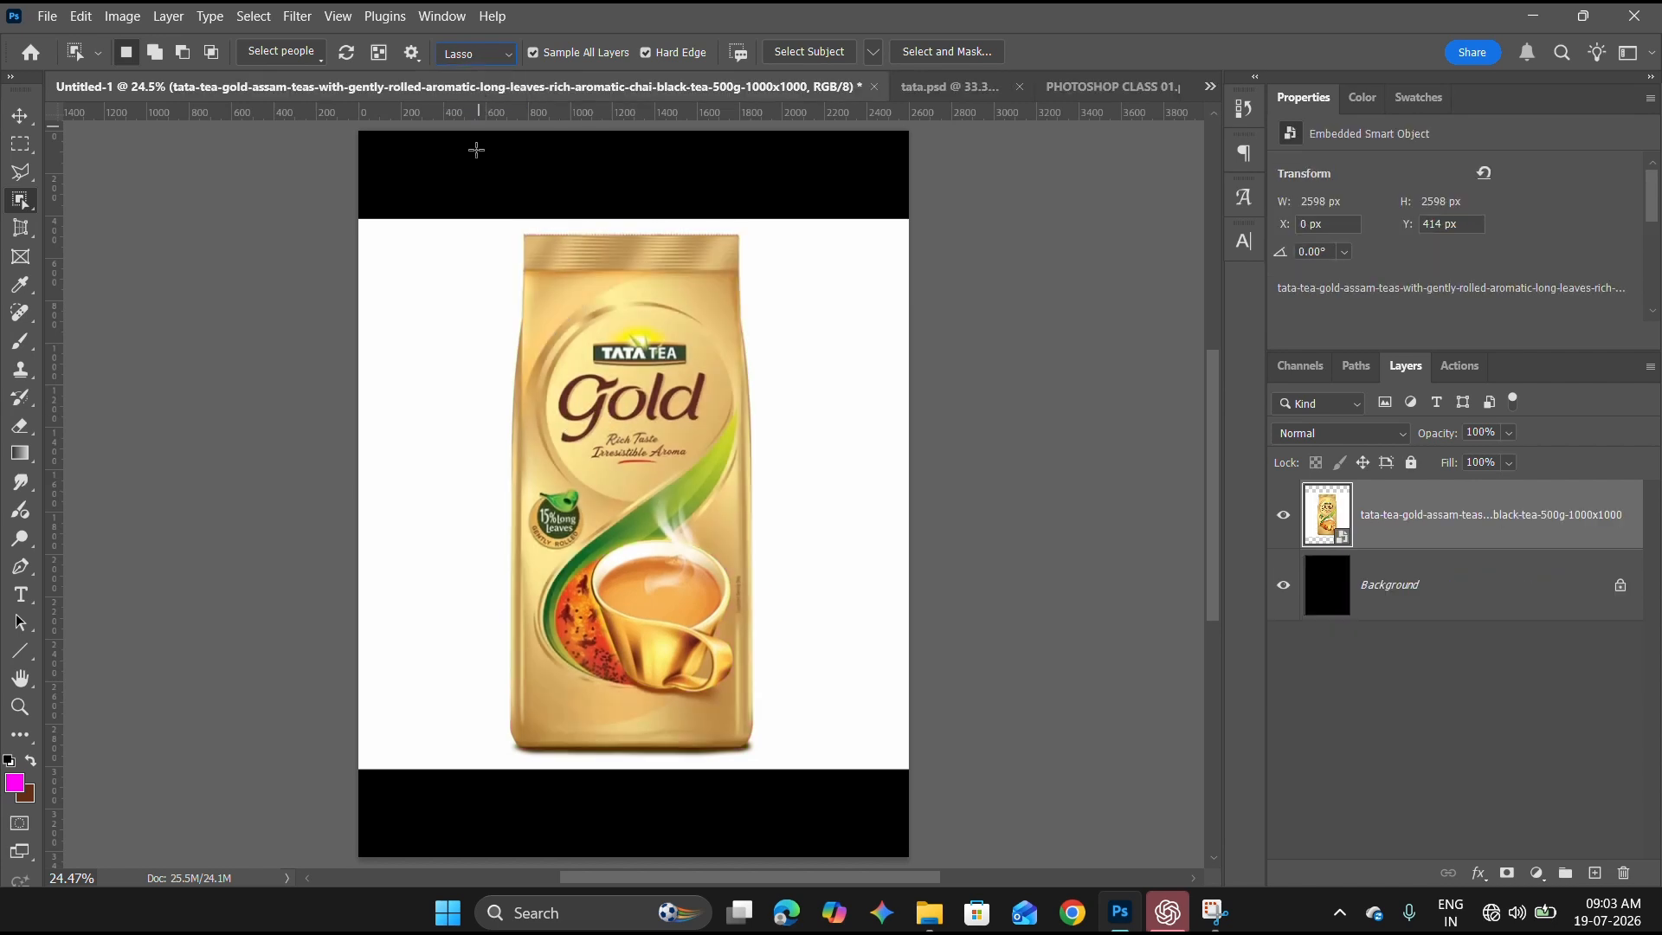
pyautogui.moveTo(507, 245)
pyautogui.mouseDown()
pyautogui.moveTo(519, 270)
pyautogui.moveTo(468, 616)
pyautogui.moveTo(475, 749)
pyautogui.moveTo(585, 755)
pyautogui.moveTo(783, 727)
pyautogui.moveTo(784, 322)
pyautogui.moveTo(692, 210)
pyautogui.moveTo(494, 266)
pyautogui.moveTo(490, 252)
pyautogui.mouseUp()
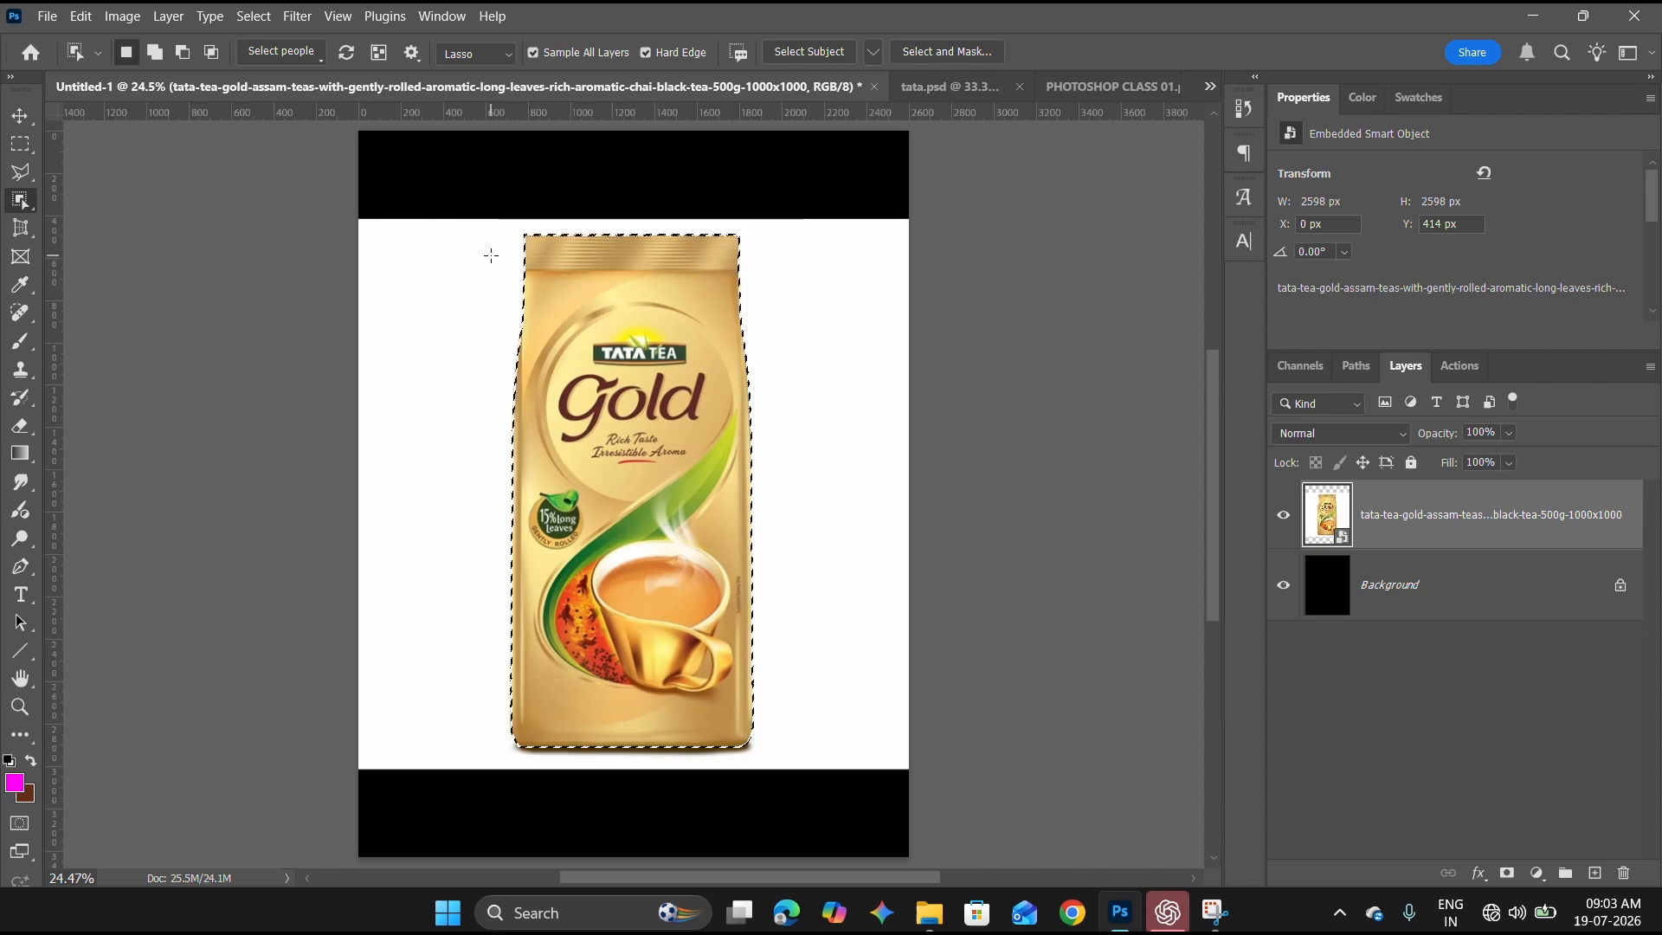
pyautogui.click(382, 139)
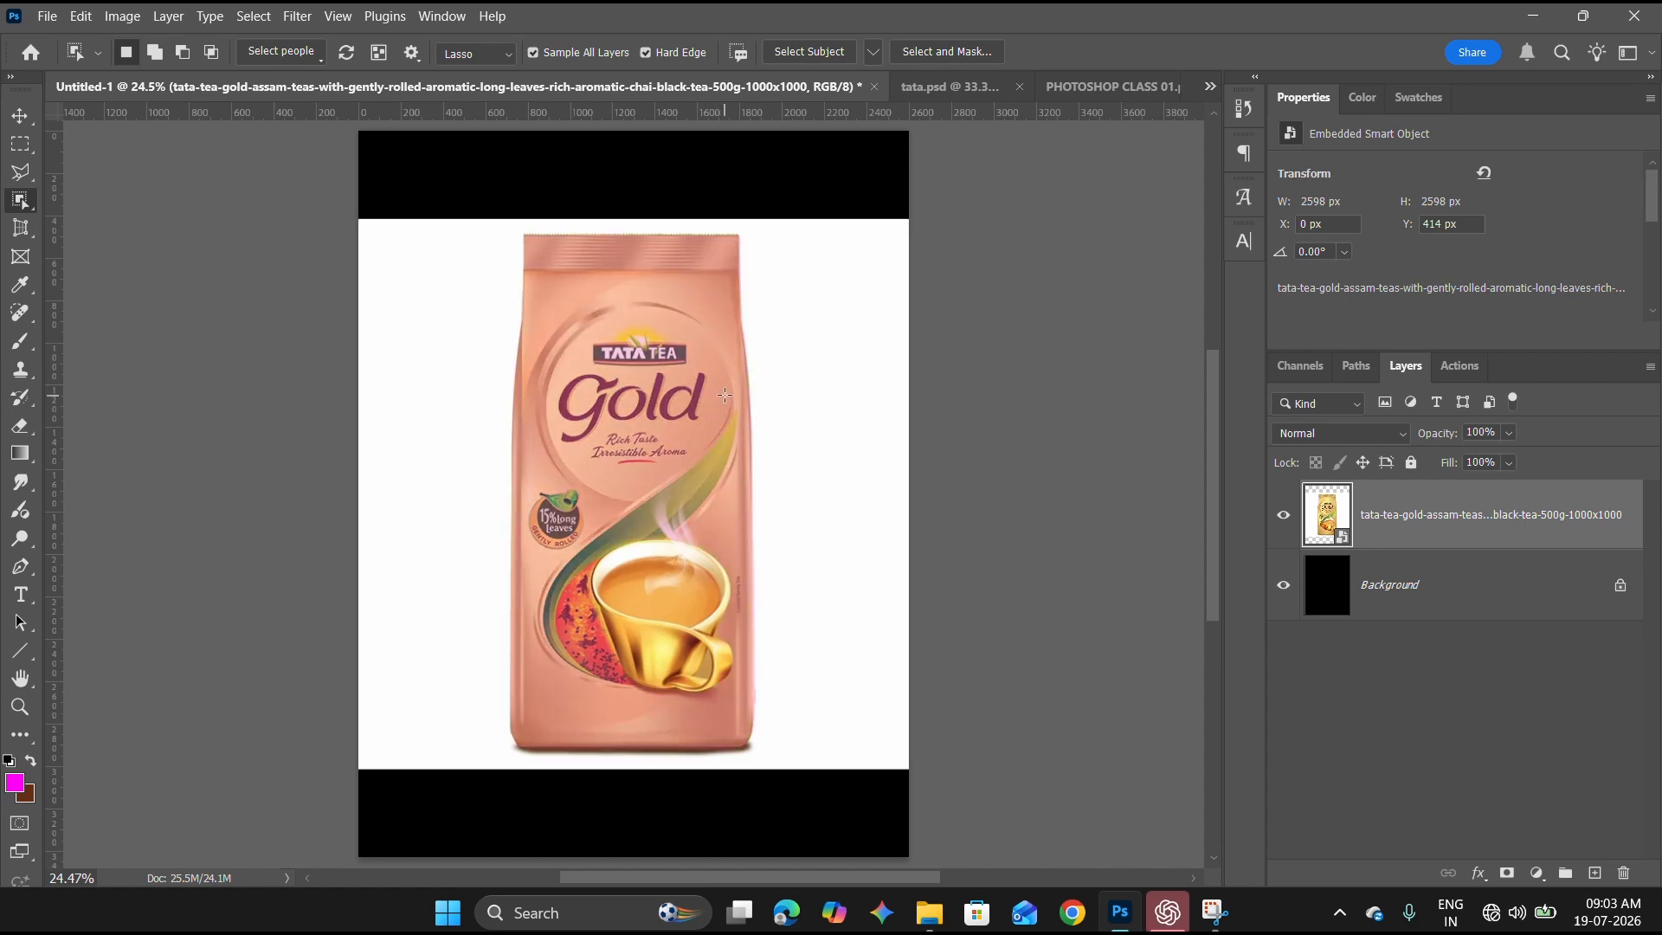
# Outline the green swirl and tea leaves around the cup freehand to select them as an object.
pyautogui.moveTo(538, 583)
pyautogui.mouseDown()
pyautogui.moveTo(529, 666)
pyautogui.moveTo(579, 708)
pyautogui.mouseUp()
pyautogui.moveTo(589, 564)
pyautogui.mouseDown()
pyautogui.moveTo(685, 549)
pyautogui.moveTo(727, 476)
pyautogui.mouseUp()
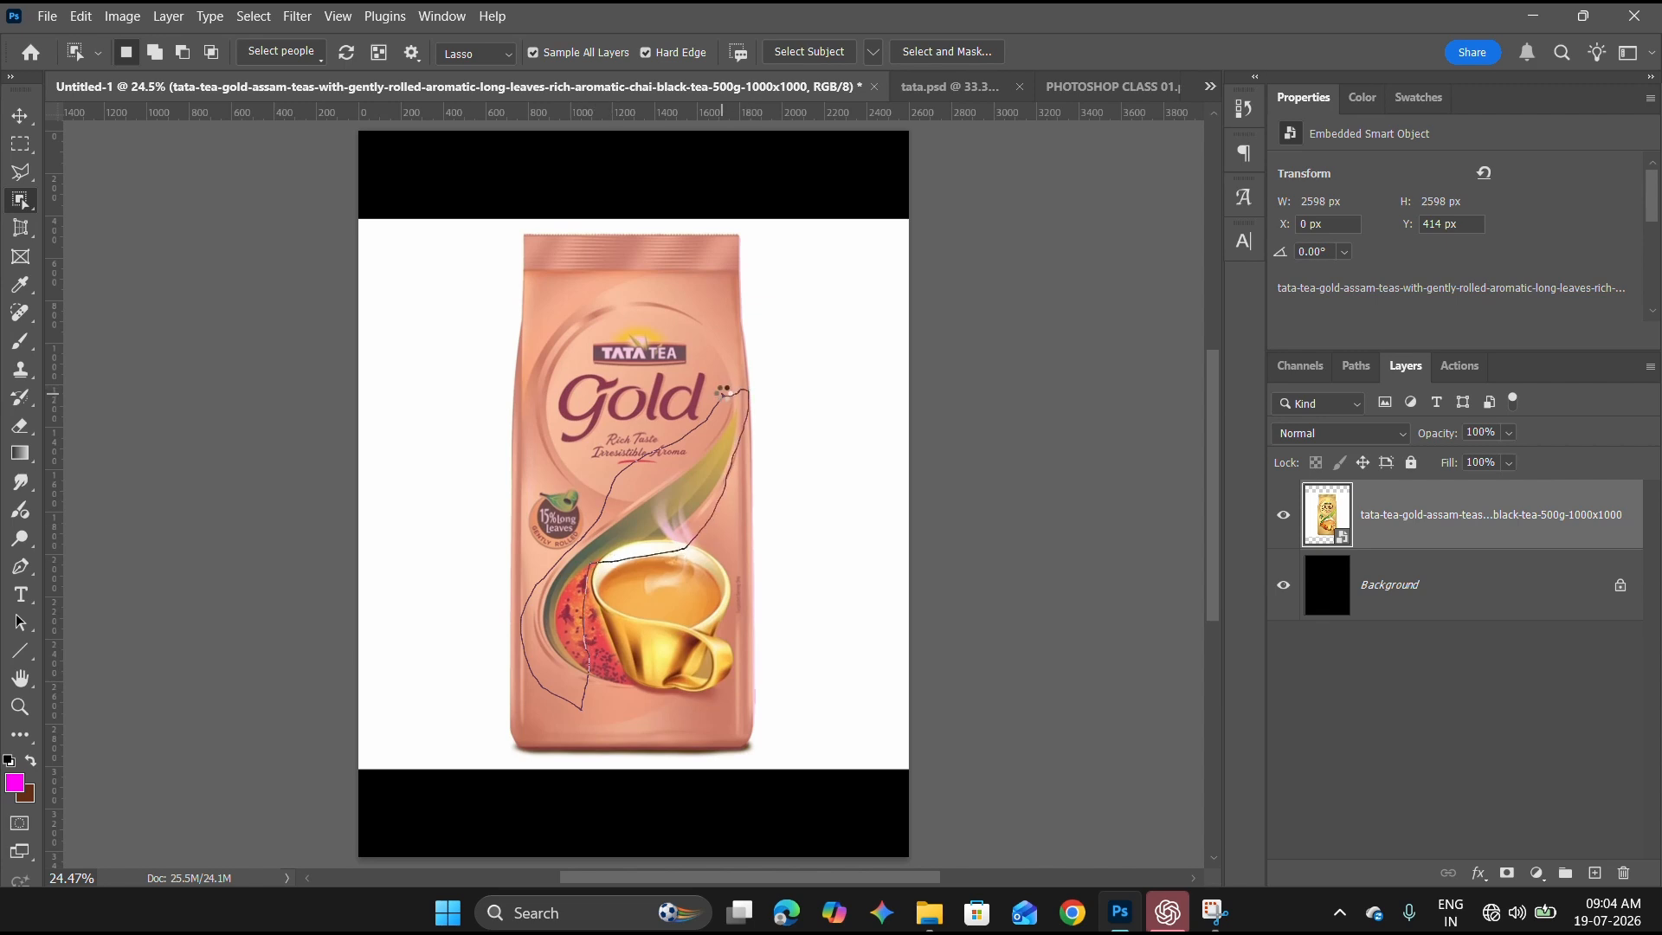
pyautogui.moveTo(725, 391); pyautogui.dragTo(762, 389)
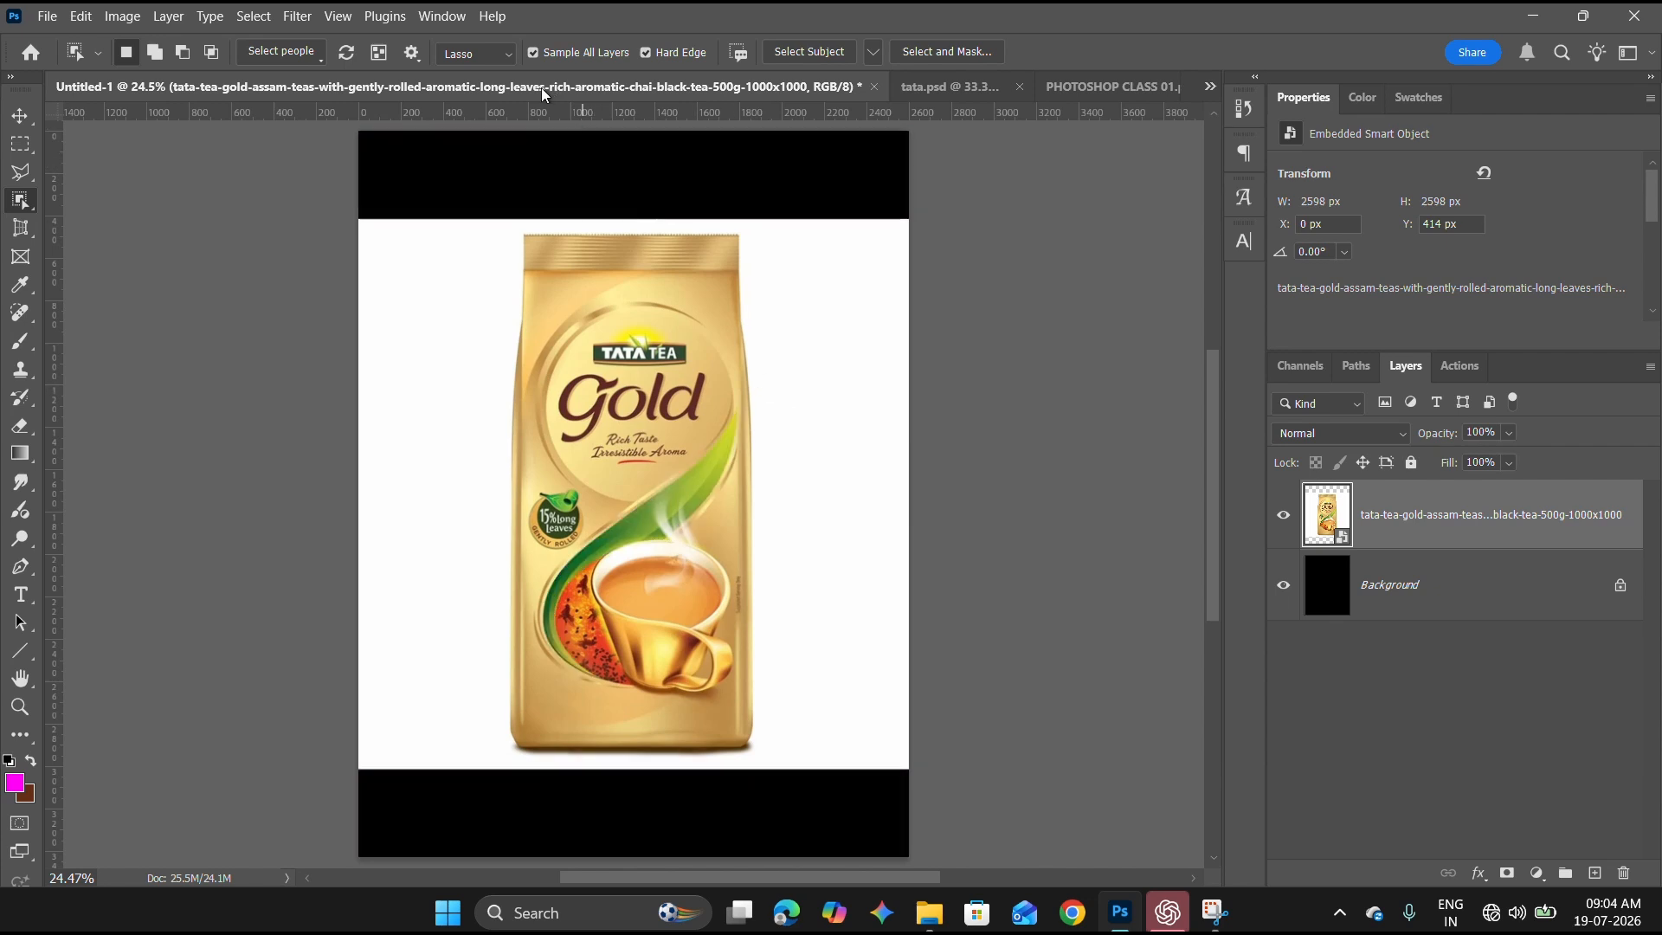
# Switch the Object Selection mode to Rectangle, select the swirl and cup with a rectangle, and clear the selection.
pyautogui.click(505, 54)
pyautogui.click(463, 71)
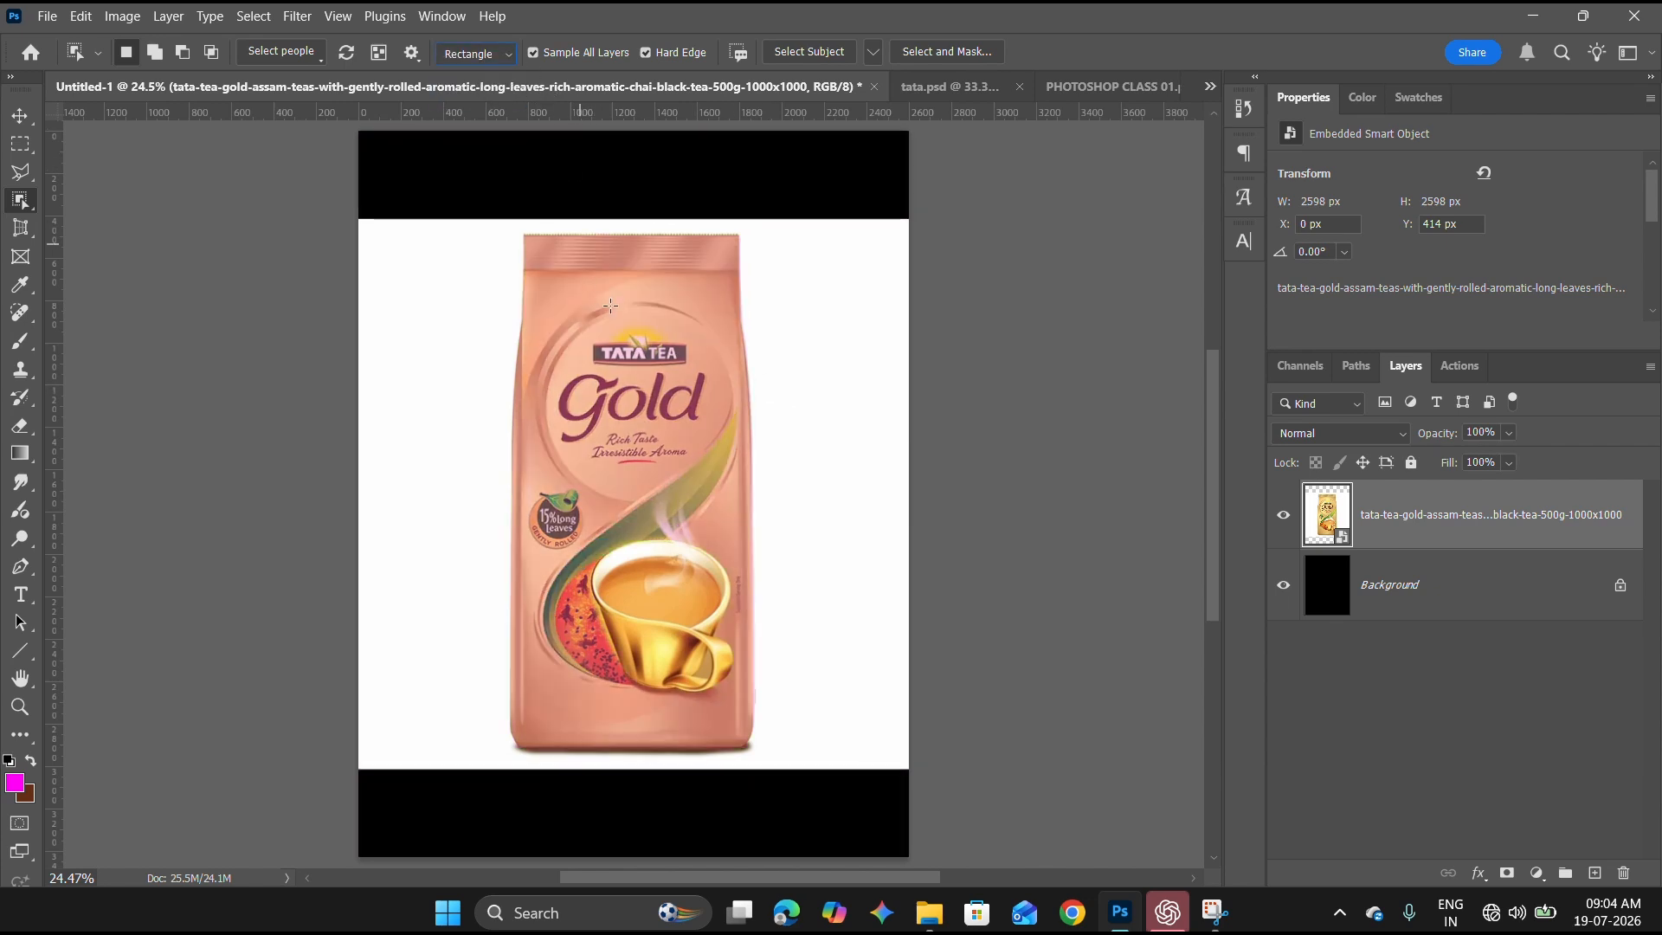
pyautogui.moveTo(545, 381); pyautogui.dragTo(799, 702)
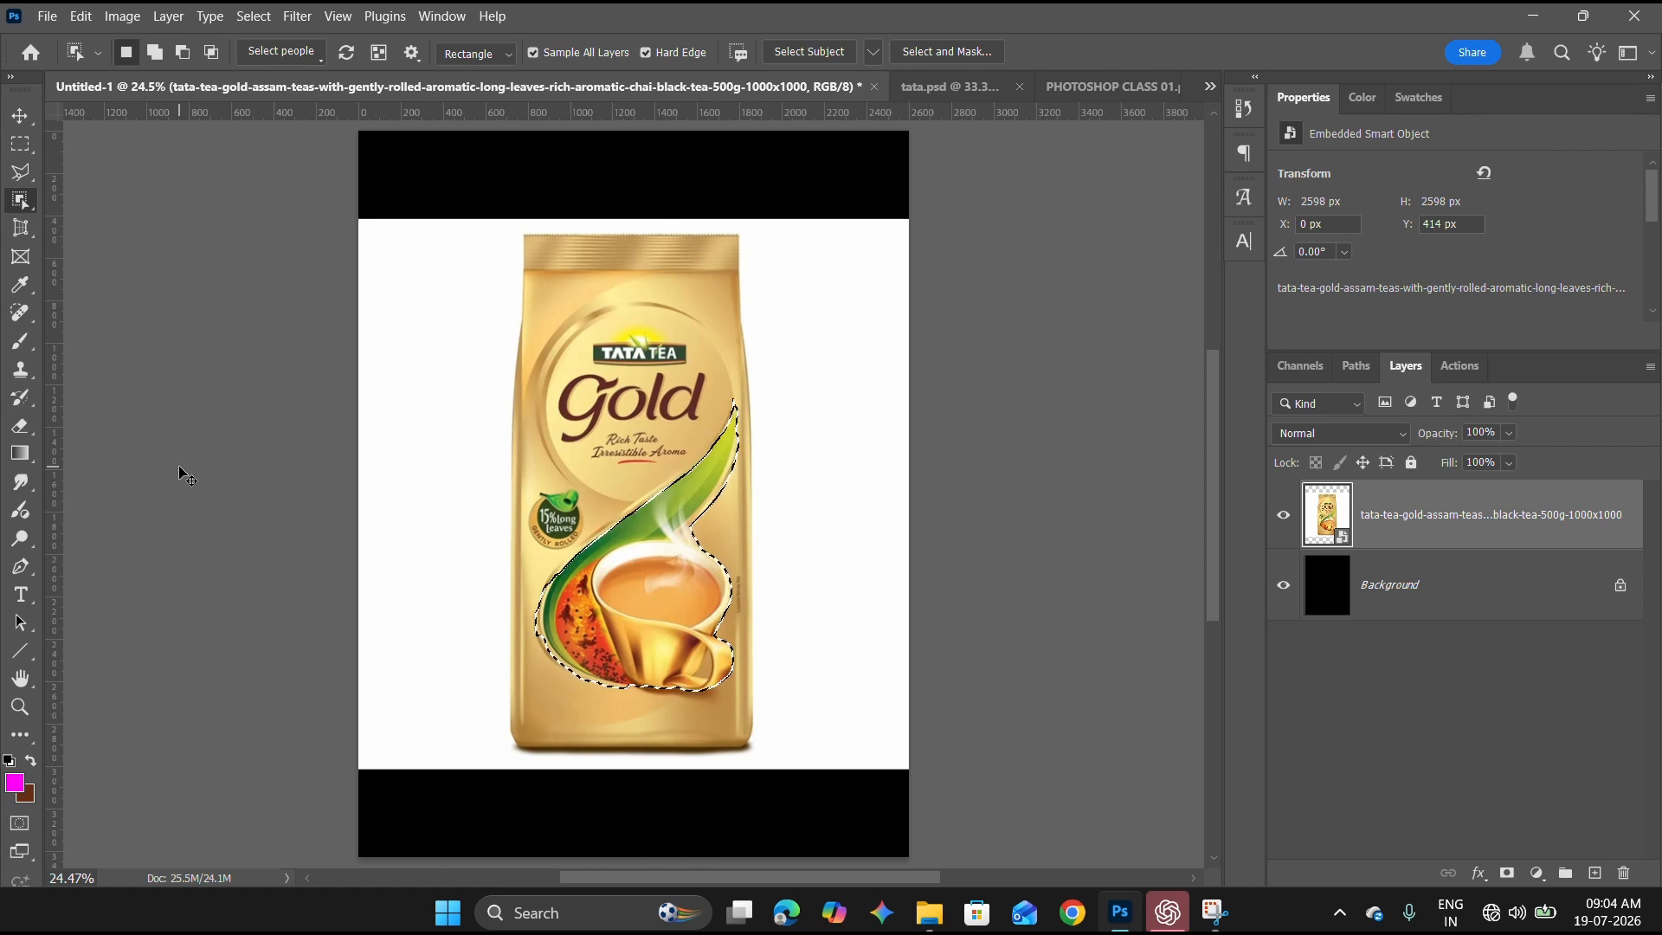
pyautogui.hotkey('ctrl', 'd')
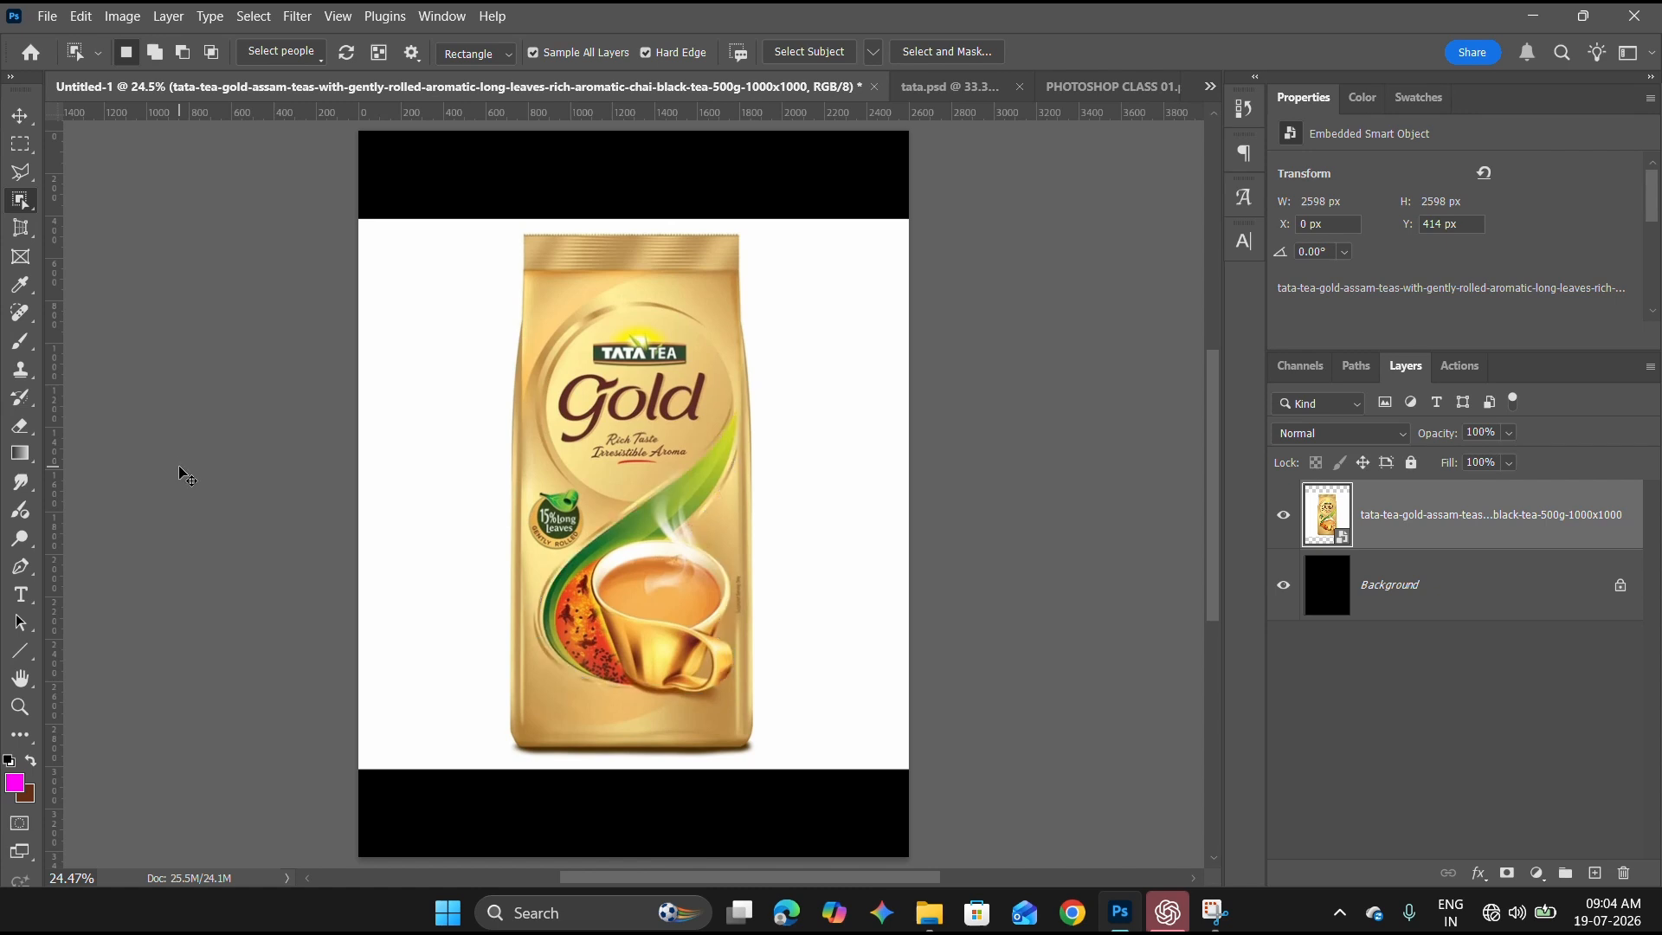
# Select the entire tea pack by brushing over it with the Quick Selection tool.
pyautogui.rightClick(22, 202)
pyautogui.click(148, 220)
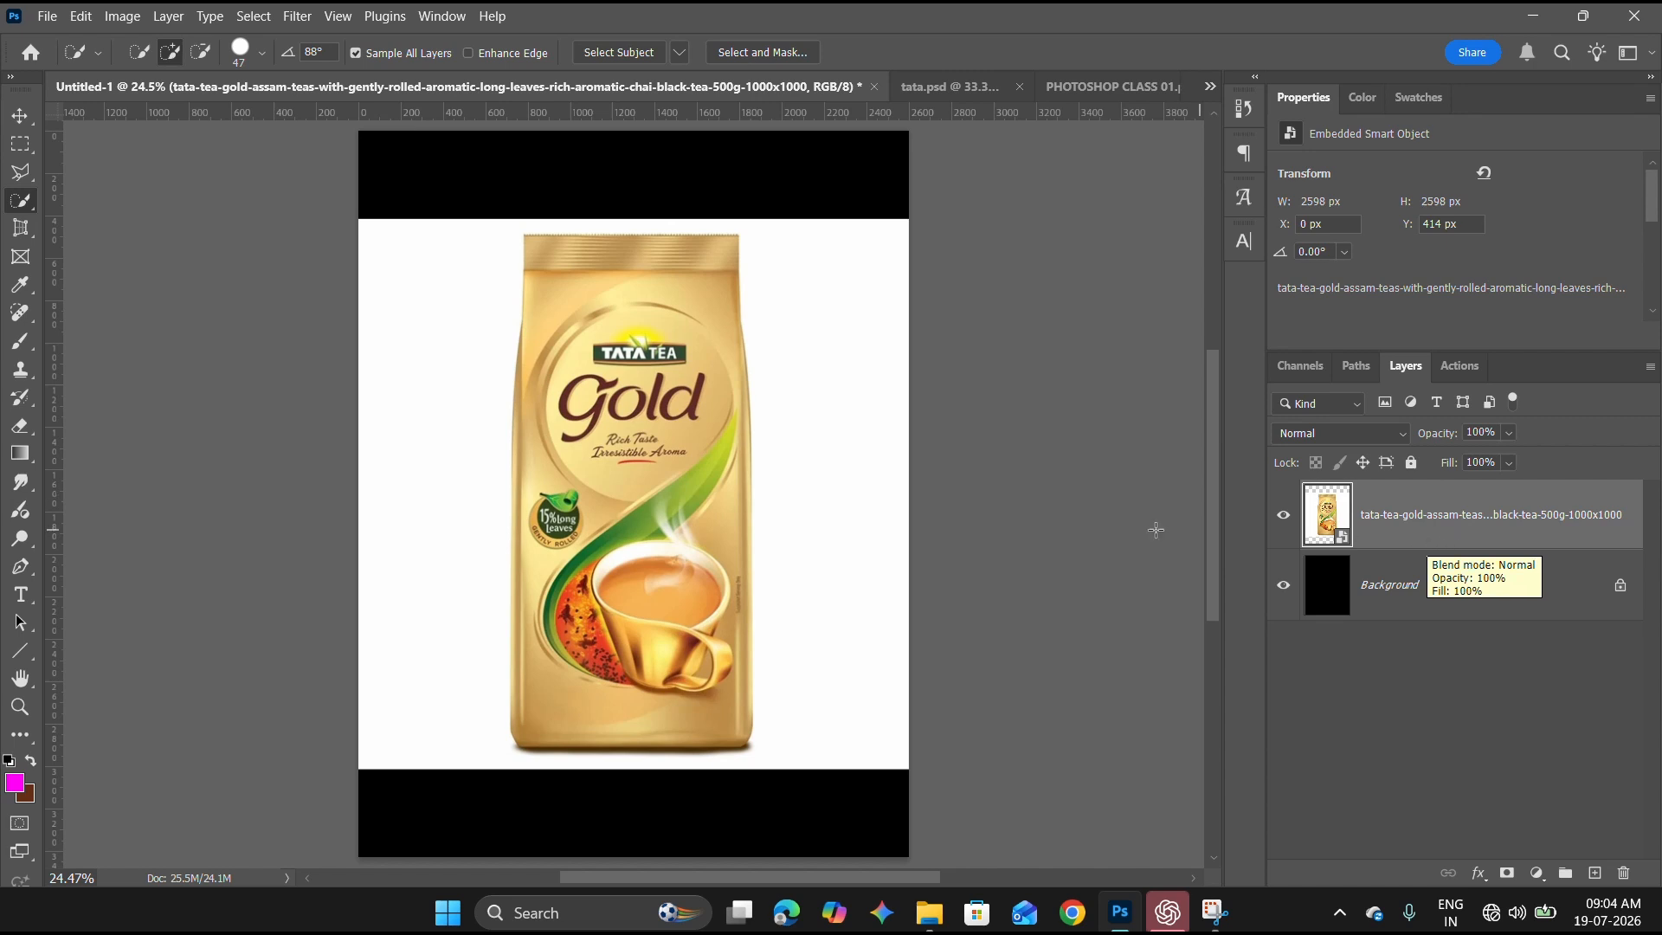
pyautogui.moveTo(543, 244)
pyautogui.mouseDown()
pyautogui.moveTo(666, 253)
pyautogui.moveTo(533, 283)
pyautogui.moveTo(543, 721)
pyautogui.moveTo(698, 682)
pyautogui.moveTo(704, 639)
pyautogui.moveTo(698, 549)
pyautogui.moveTo(619, 444)
pyautogui.moveTo(628, 430)
pyautogui.moveTo(589, 394)
pyautogui.mouseUp()
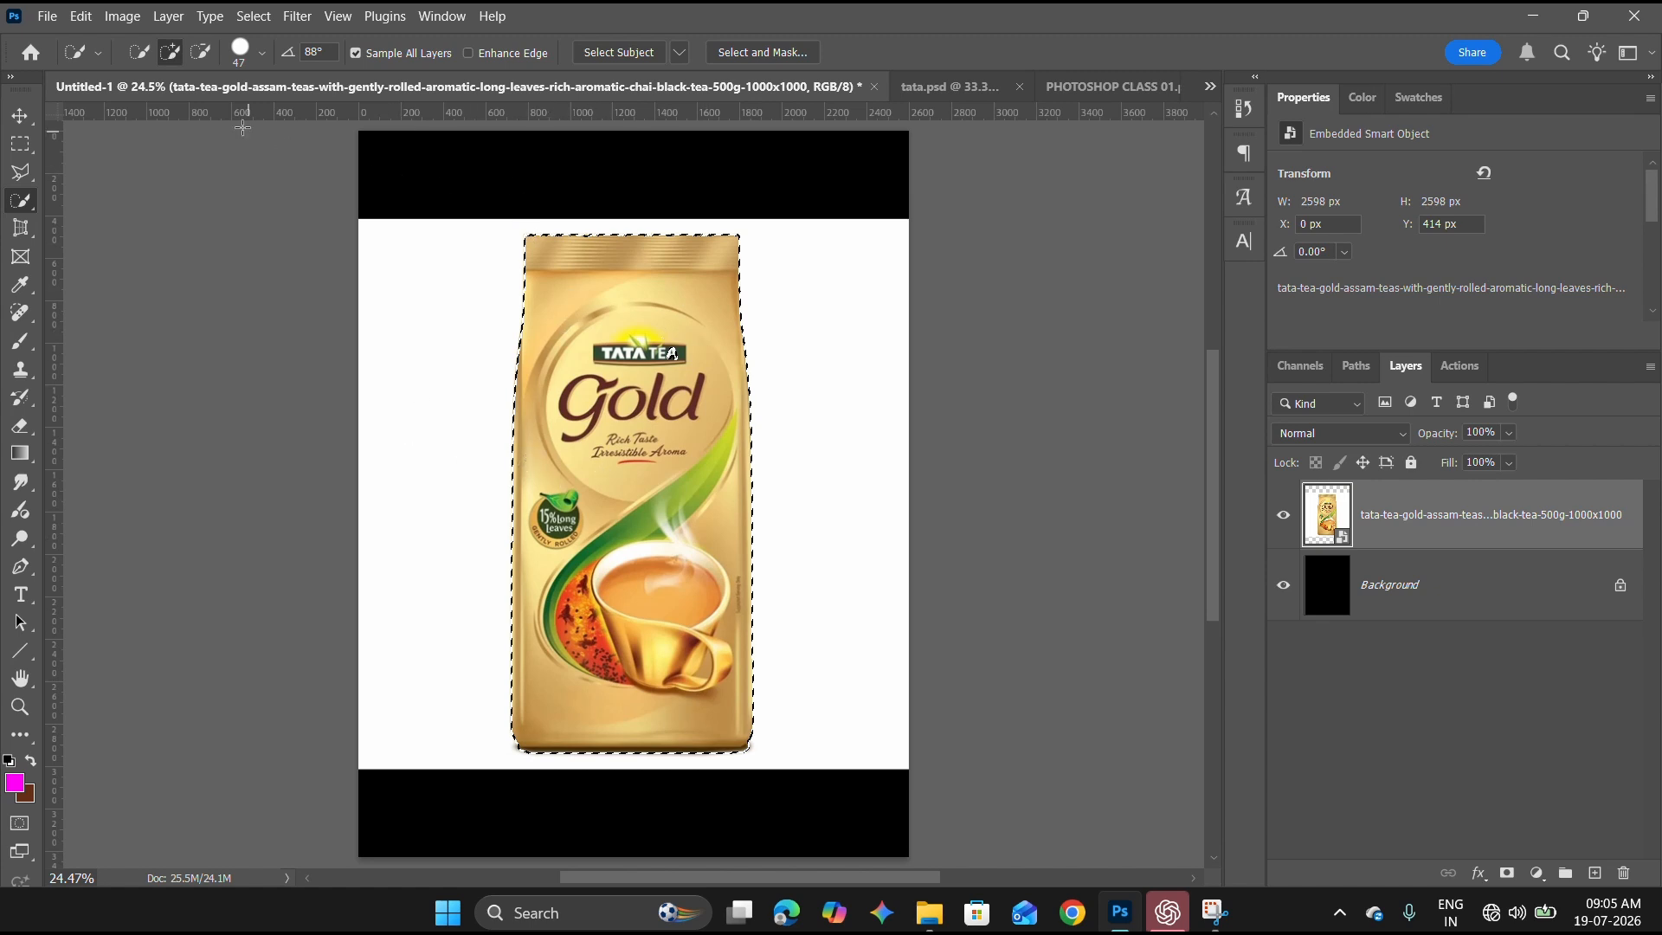
# Subtract the pack's top seal from the selection with the Quick Selection brush, undoing the first attempt and brushing it again.
pyautogui.click(200, 51)
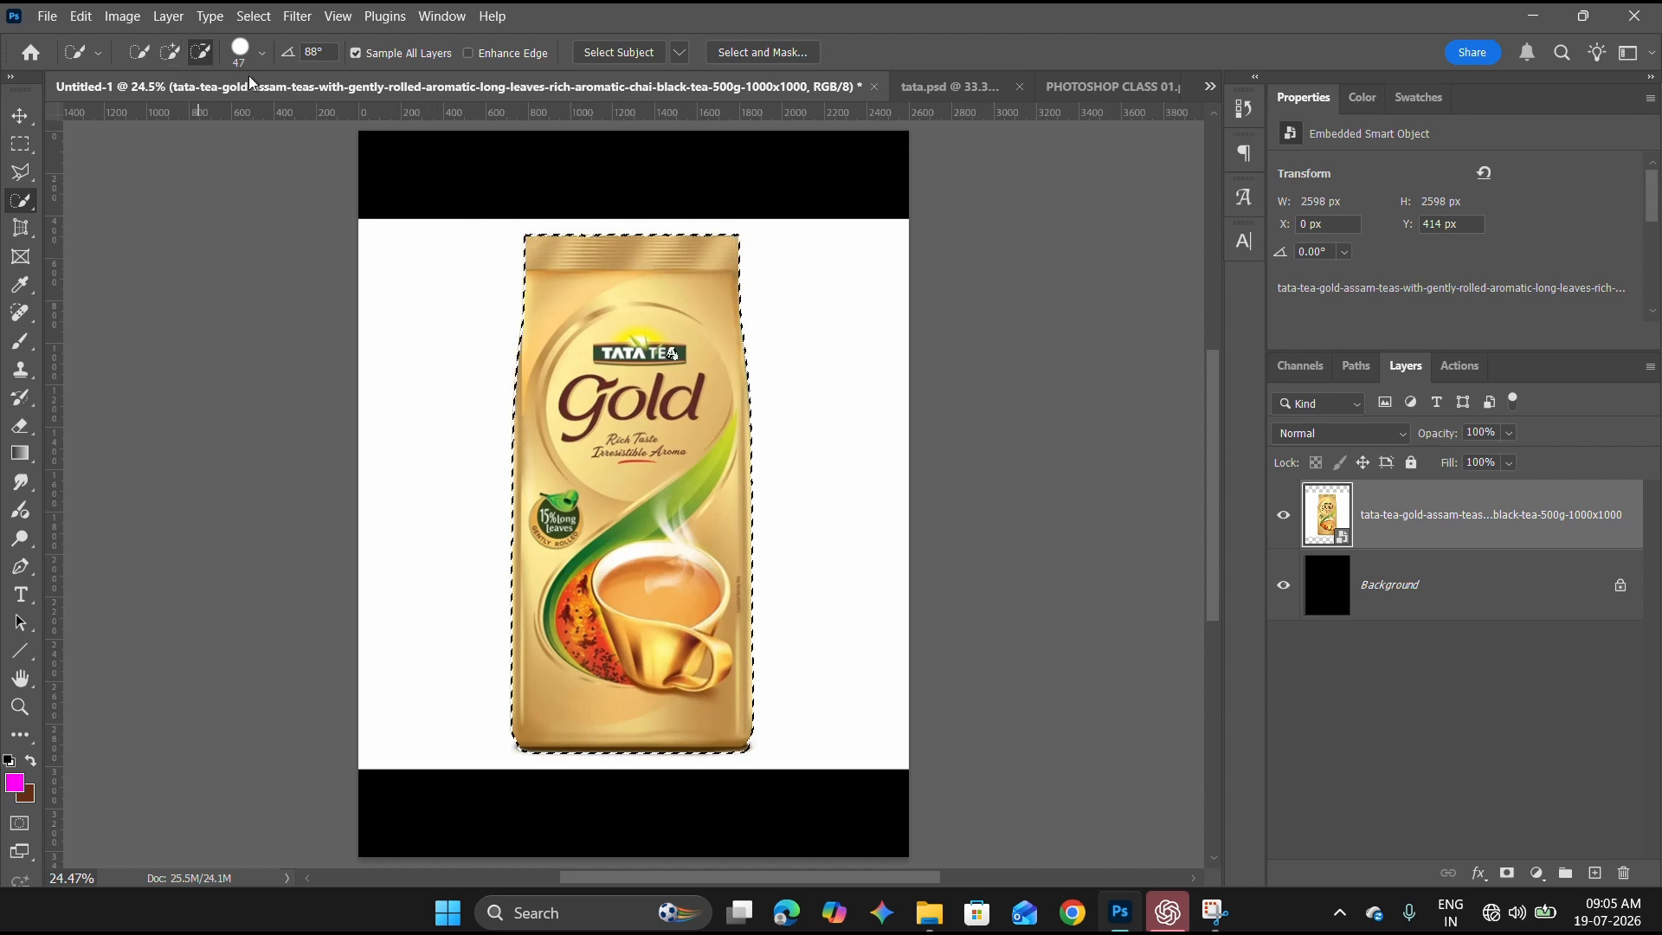
pyautogui.moveTo(556, 240)
pyautogui.mouseDown()
pyautogui.moveTo(730, 254)
pyautogui.moveTo(516, 251)
pyautogui.moveTo(545, 246)
pyautogui.moveTo(681, 260)
pyautogui.moveTo(508, 269)
pyautogui.mouseUp()
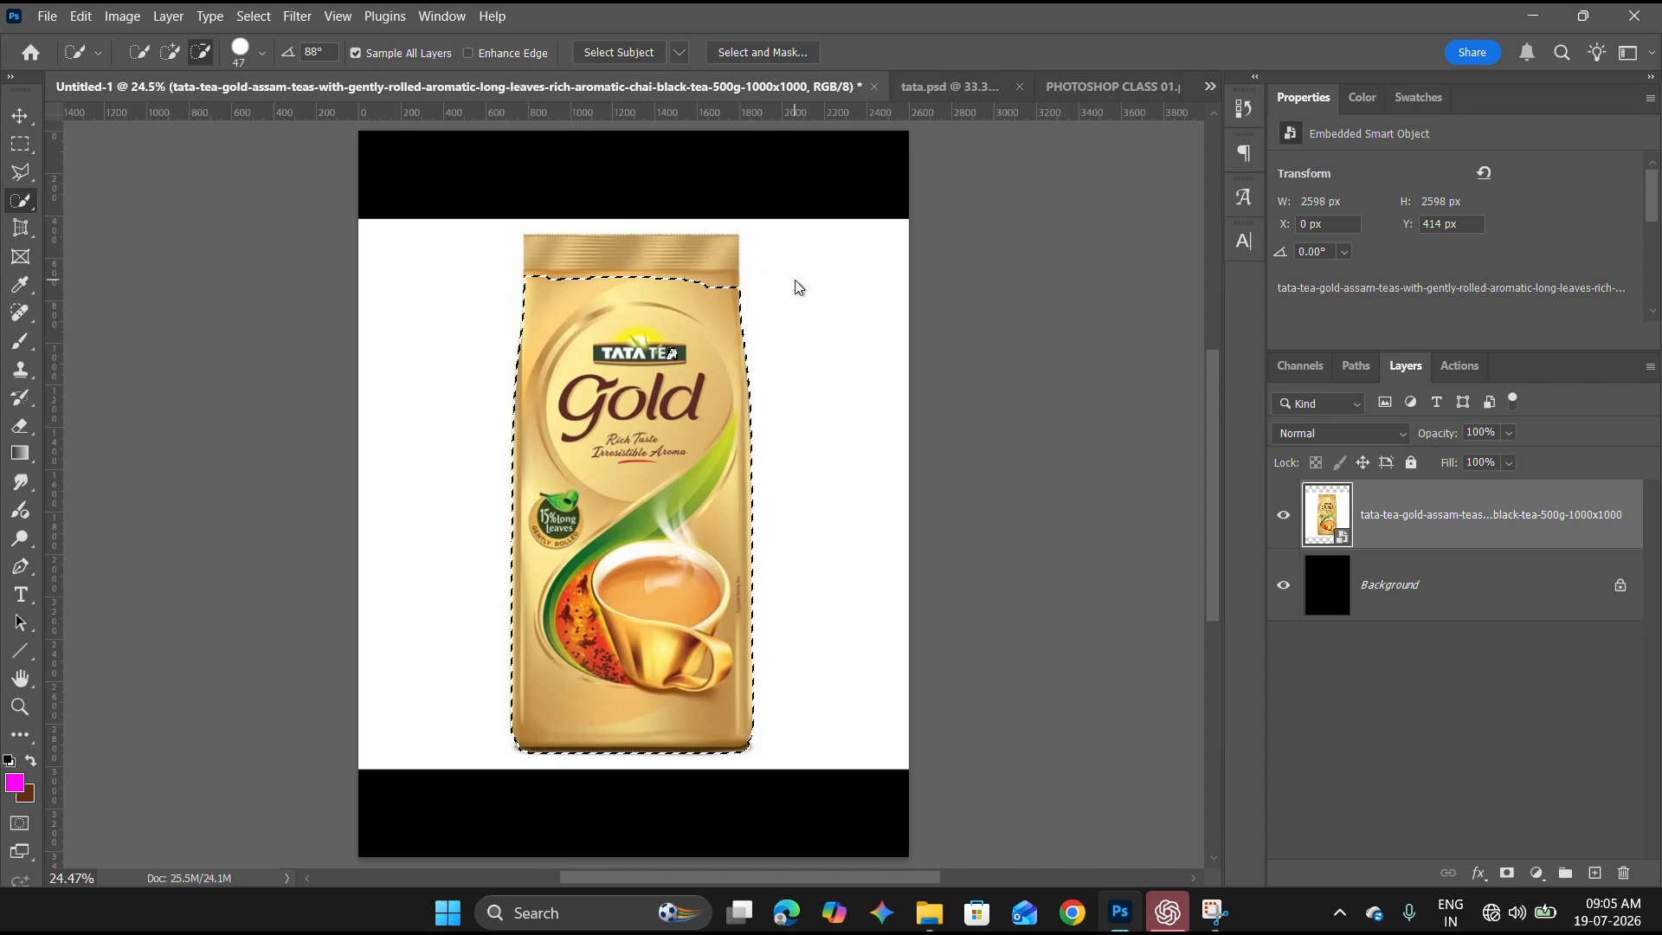
pyautogui.hotkey('ctrl', 'z')
pyautogui.hotkey('ctrl', 'z')
pyautogui.hotkey('ctrl', 'z')
pyautogui.moveTo(550, 234)
pyautogui.mouseDown()
pyautogui.moveTo(712, 235)
pyautogui.moveTo(511, 249)
pyautogui.mouseUp()
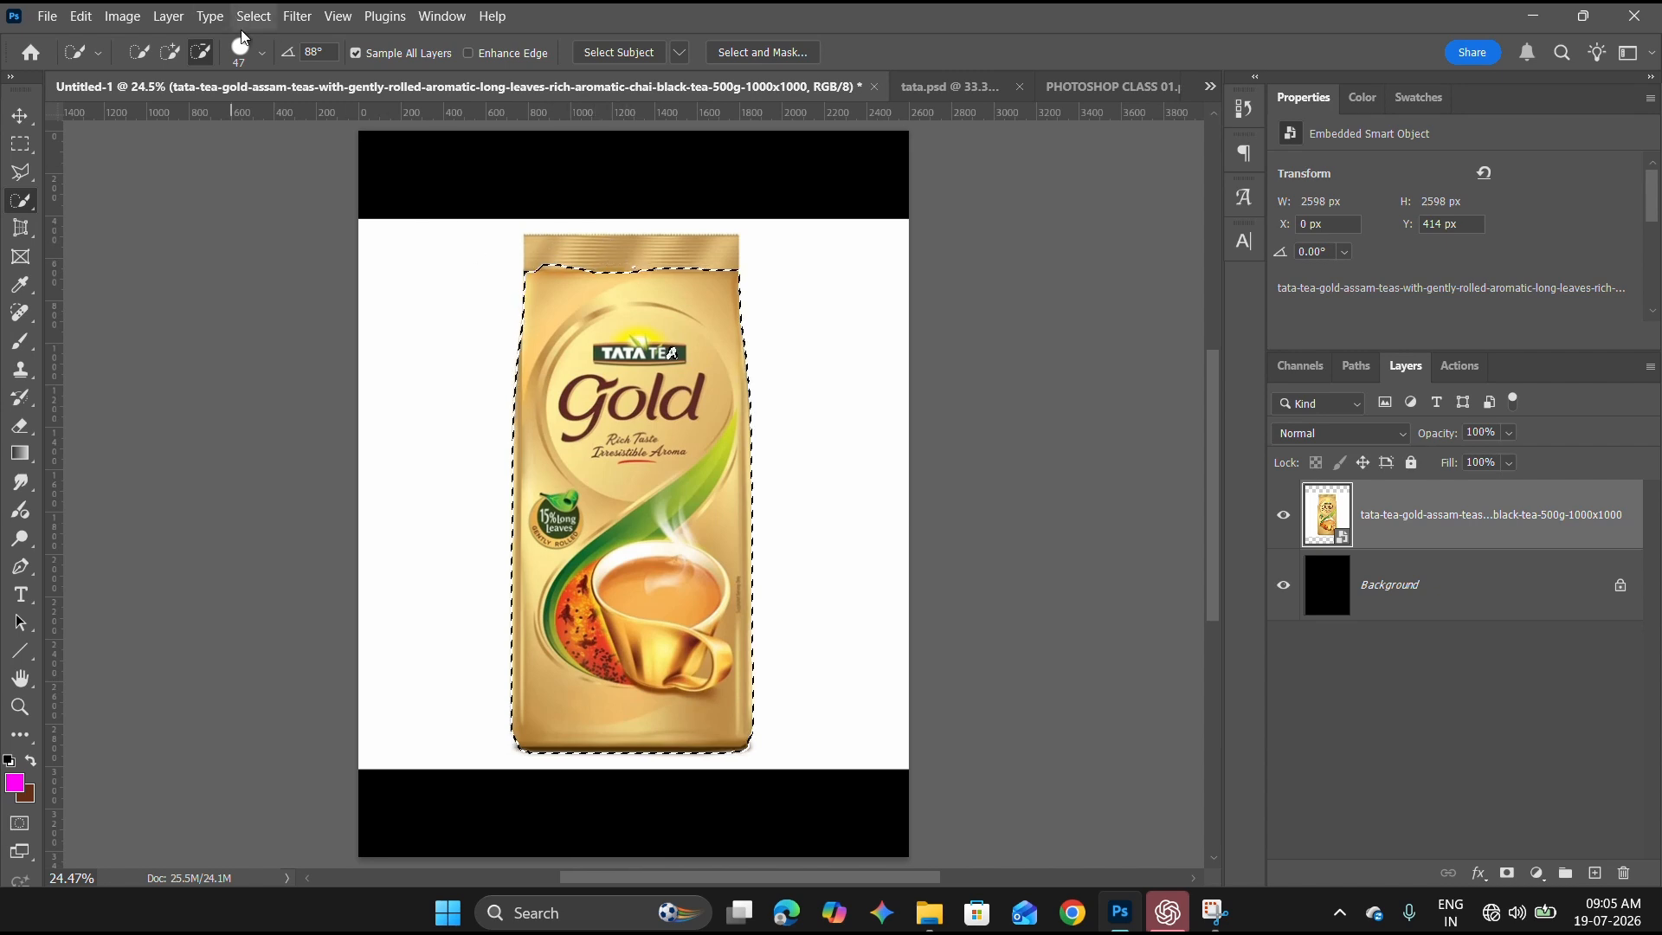
# Set the selection brush size to 130 px and subtract the remaining edge along the pack's top seal.
pyautogui.click(259, 50)
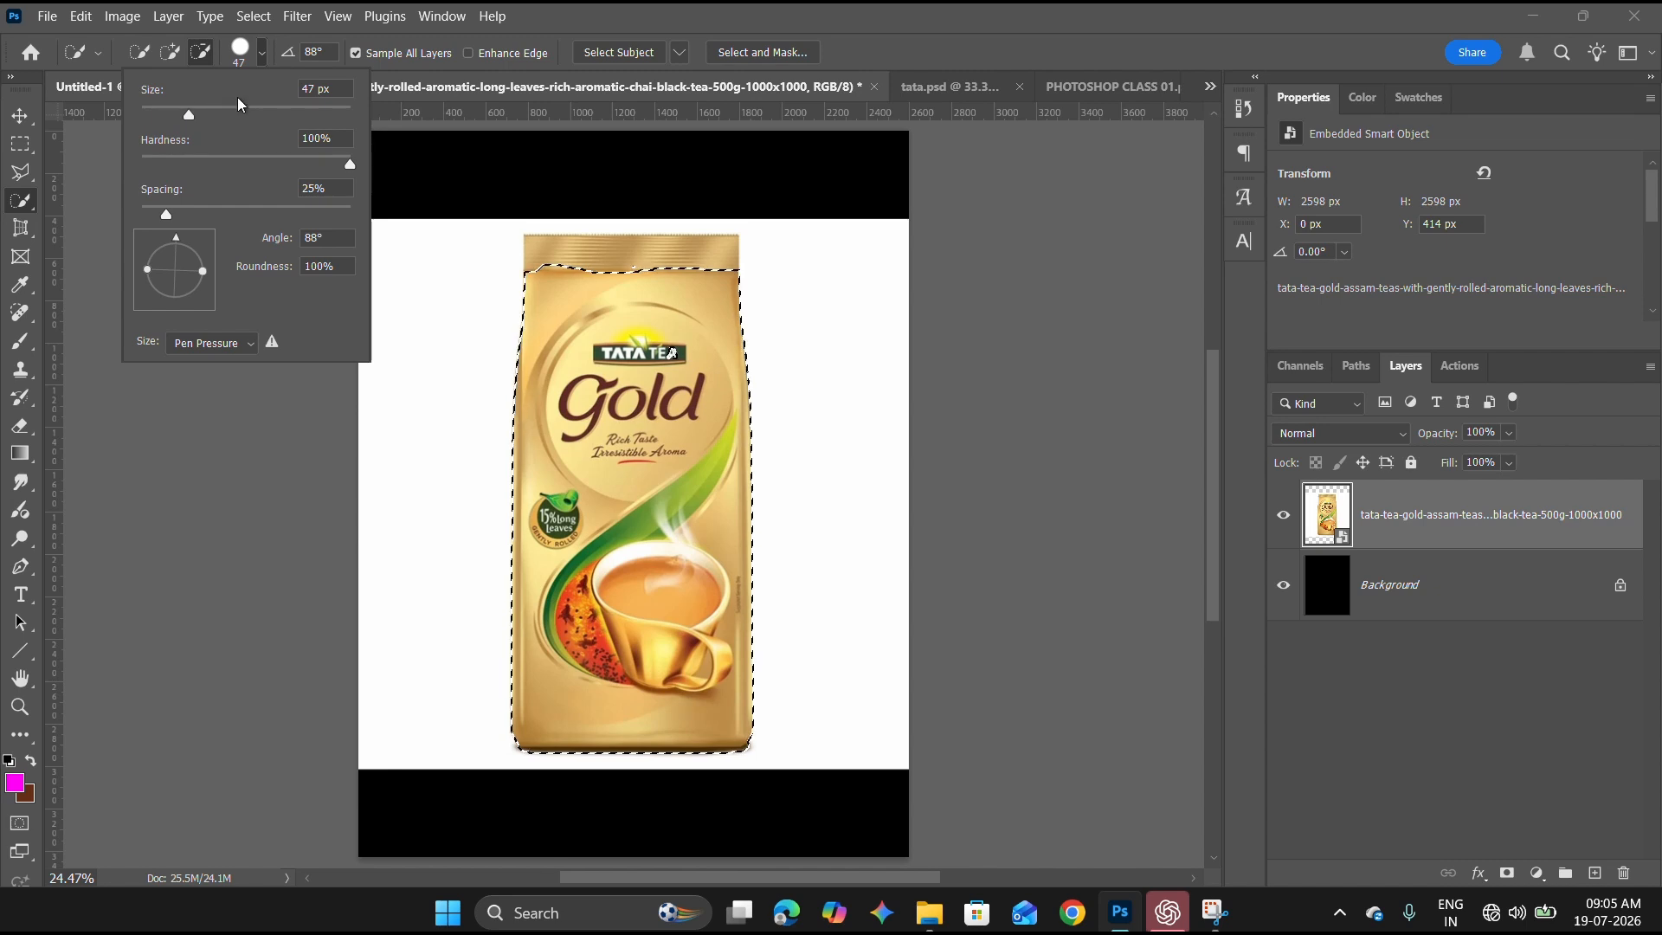
pyautogui.click(261, 109)
pyautogui.click(558, 257)
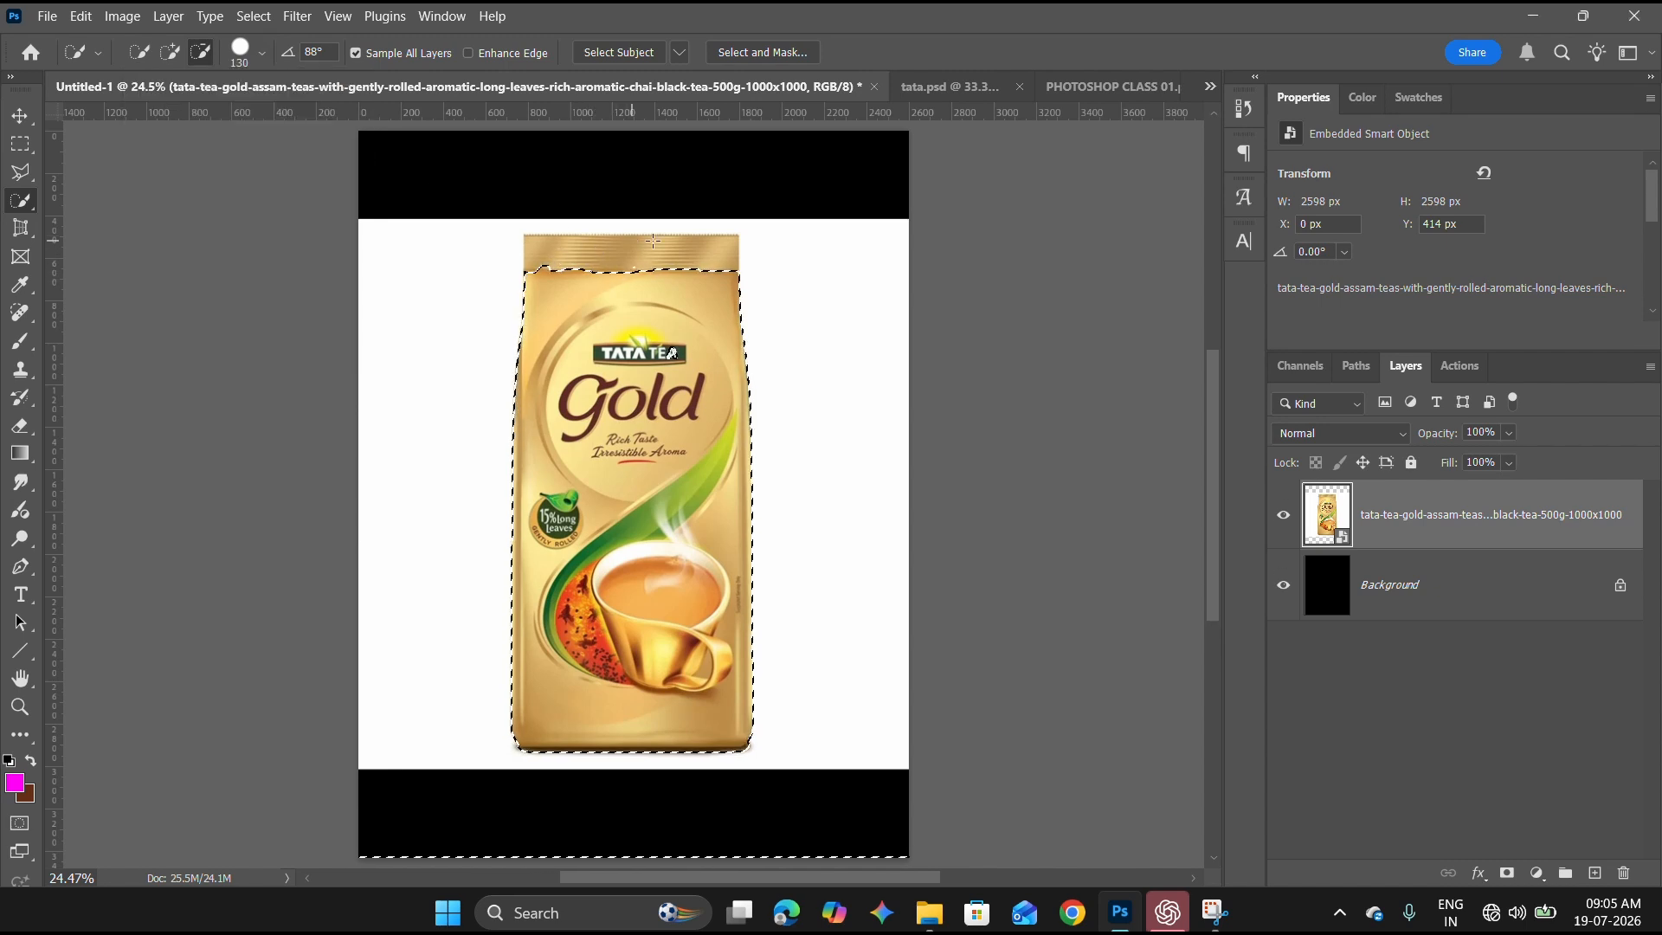
pyautogui.moveTo(653, 241); pyautogui.dragTo(487, 246)
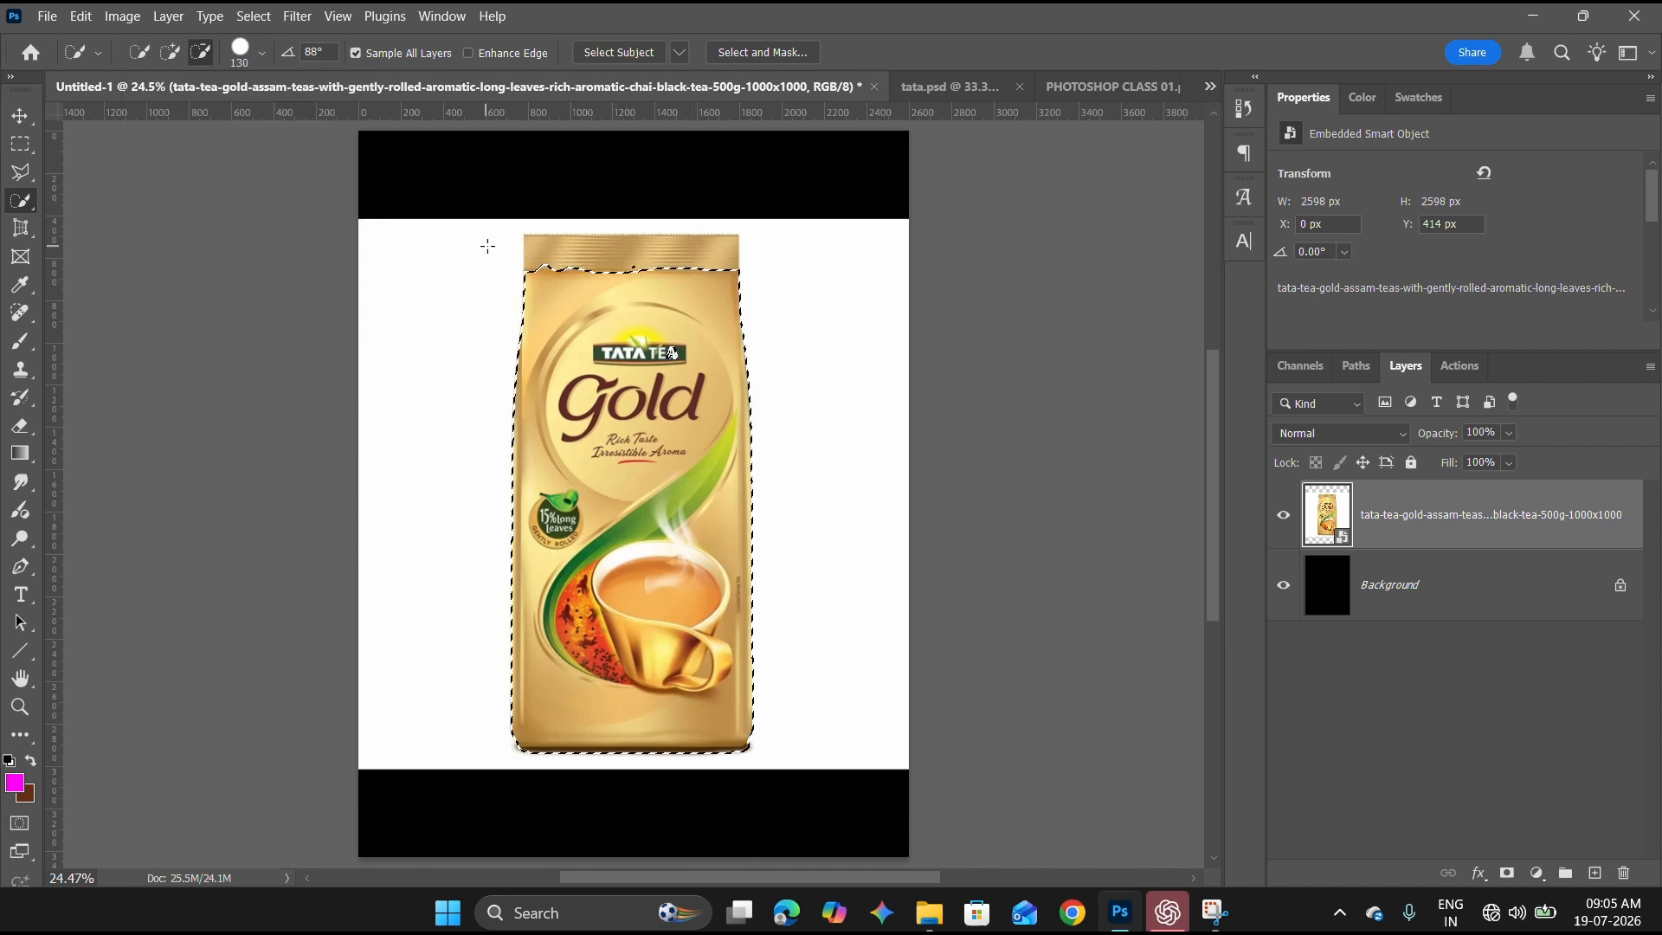
# Add patches of the pack's top seal back to the selection with the Quick Selection tool in add mode.
pyautogui.click(170, 53)
pyautogui.click(595, 257)
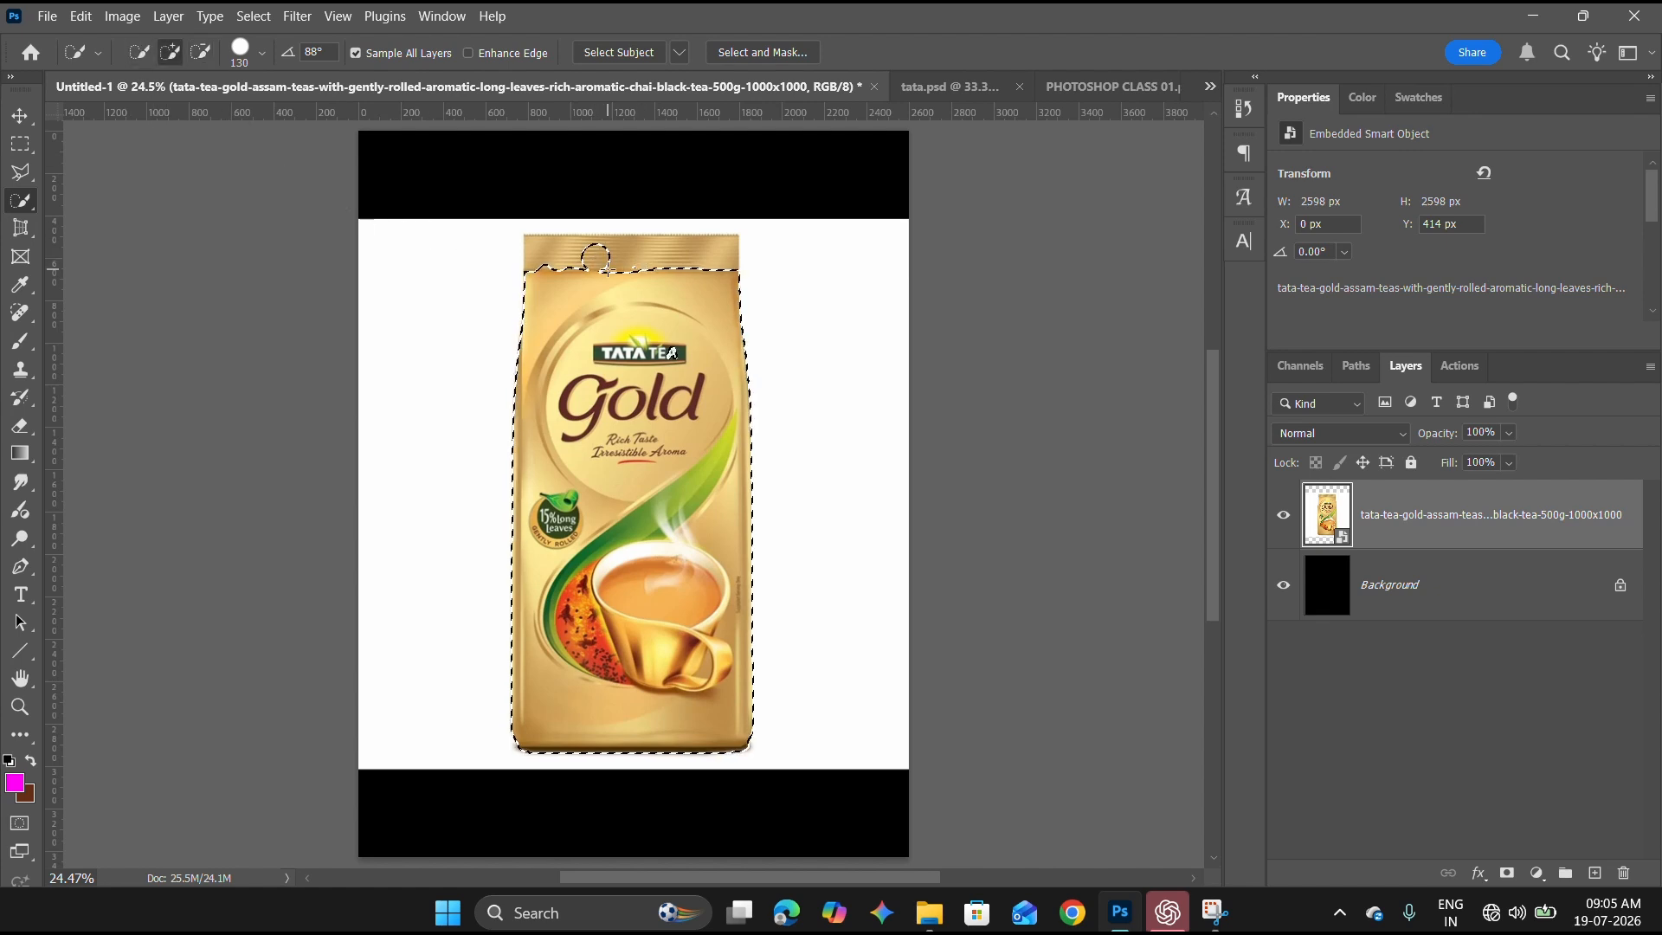
pyautogui.click(704, 256)
# Switch to the Magic Wand tool and undo all the Quick Selection edits, redoing one step to restore the black background.
pyautogui.rightClick(15, 208)
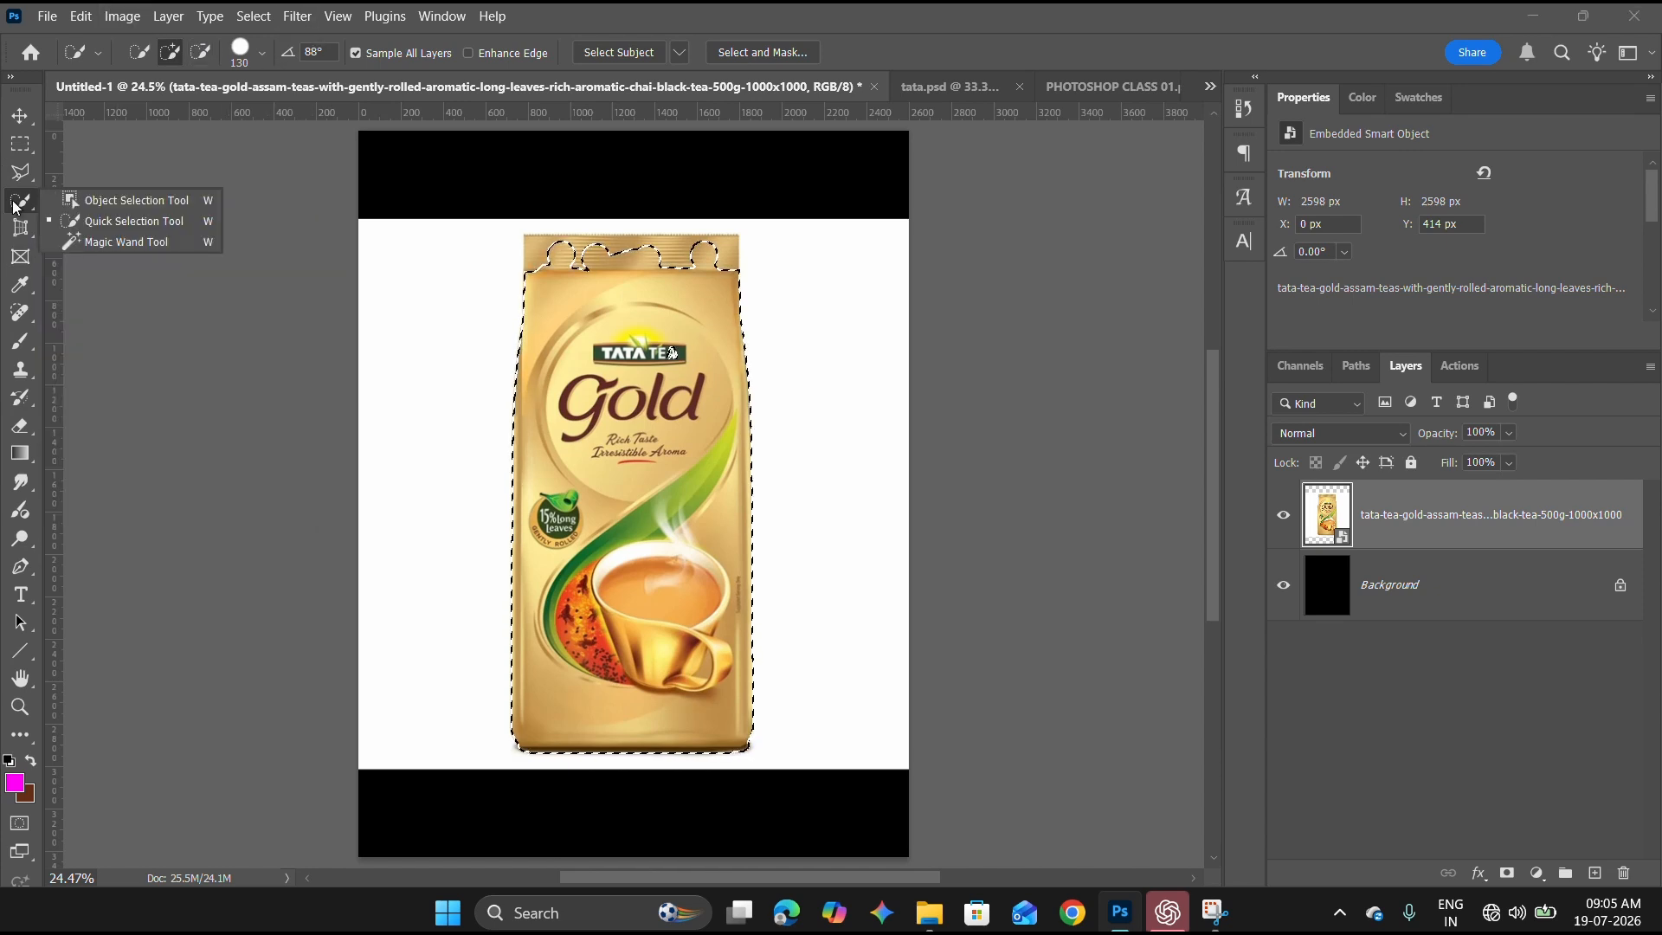
pyautogui.click(85, 243)
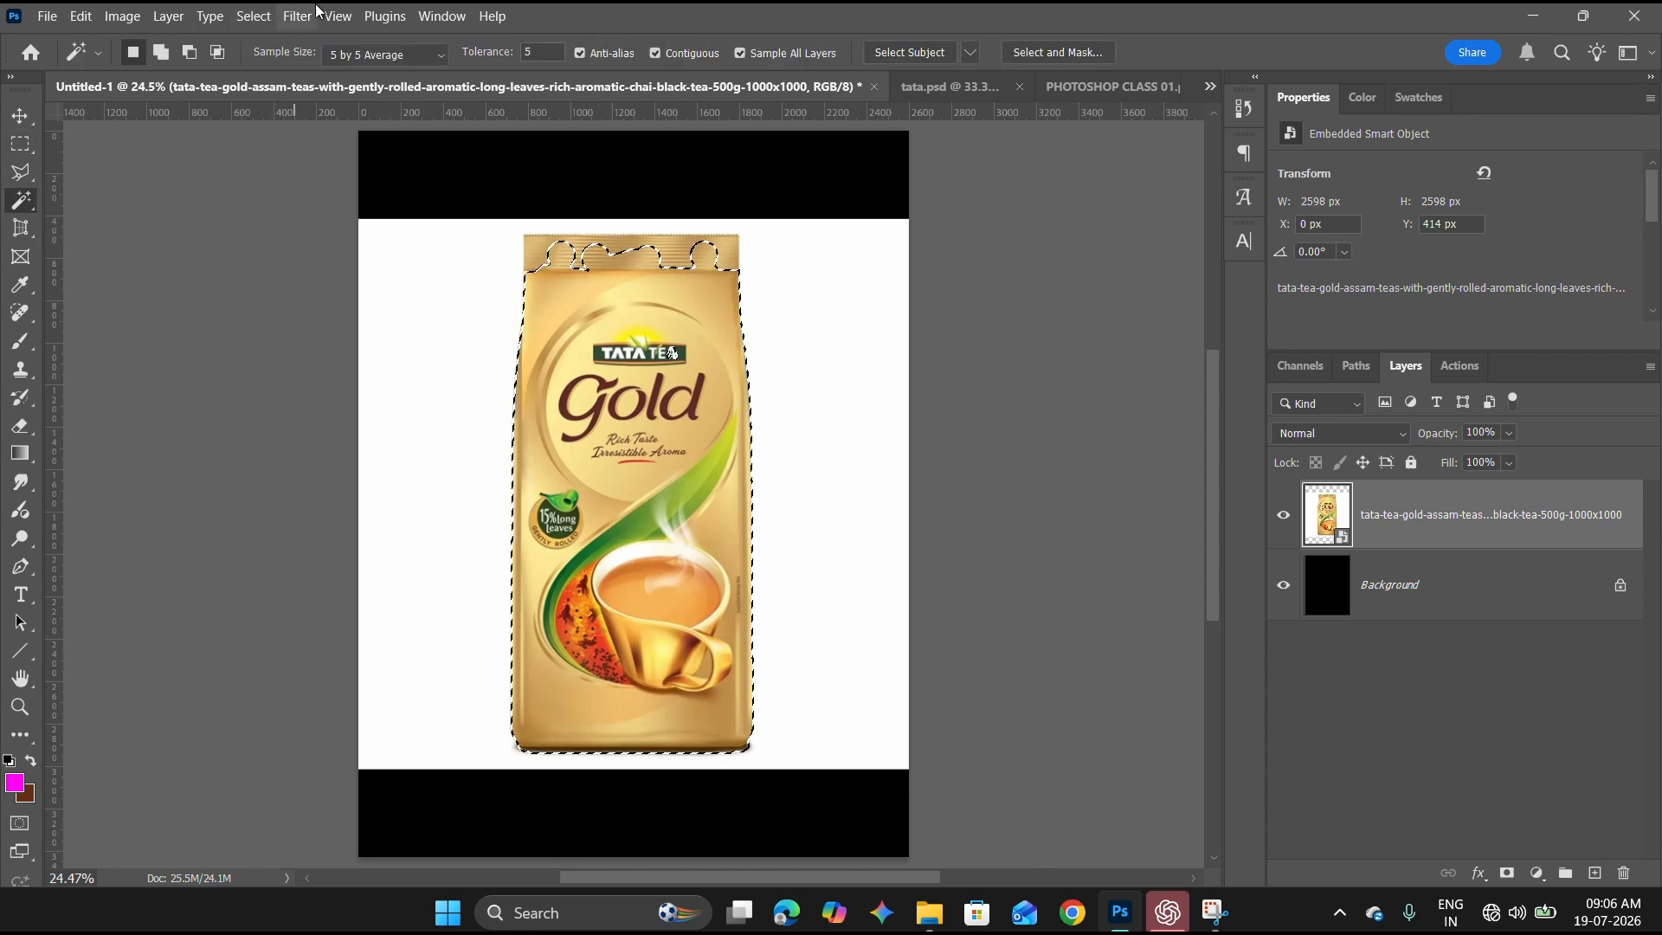
pyautogui.hotkey('ctrl', 'z')
pyautogui.hotkey('ctrl', 'z')
pyautogui.hotkey('ctrl', 'z')
pyautogui.hotkey('ctrl', 'z')
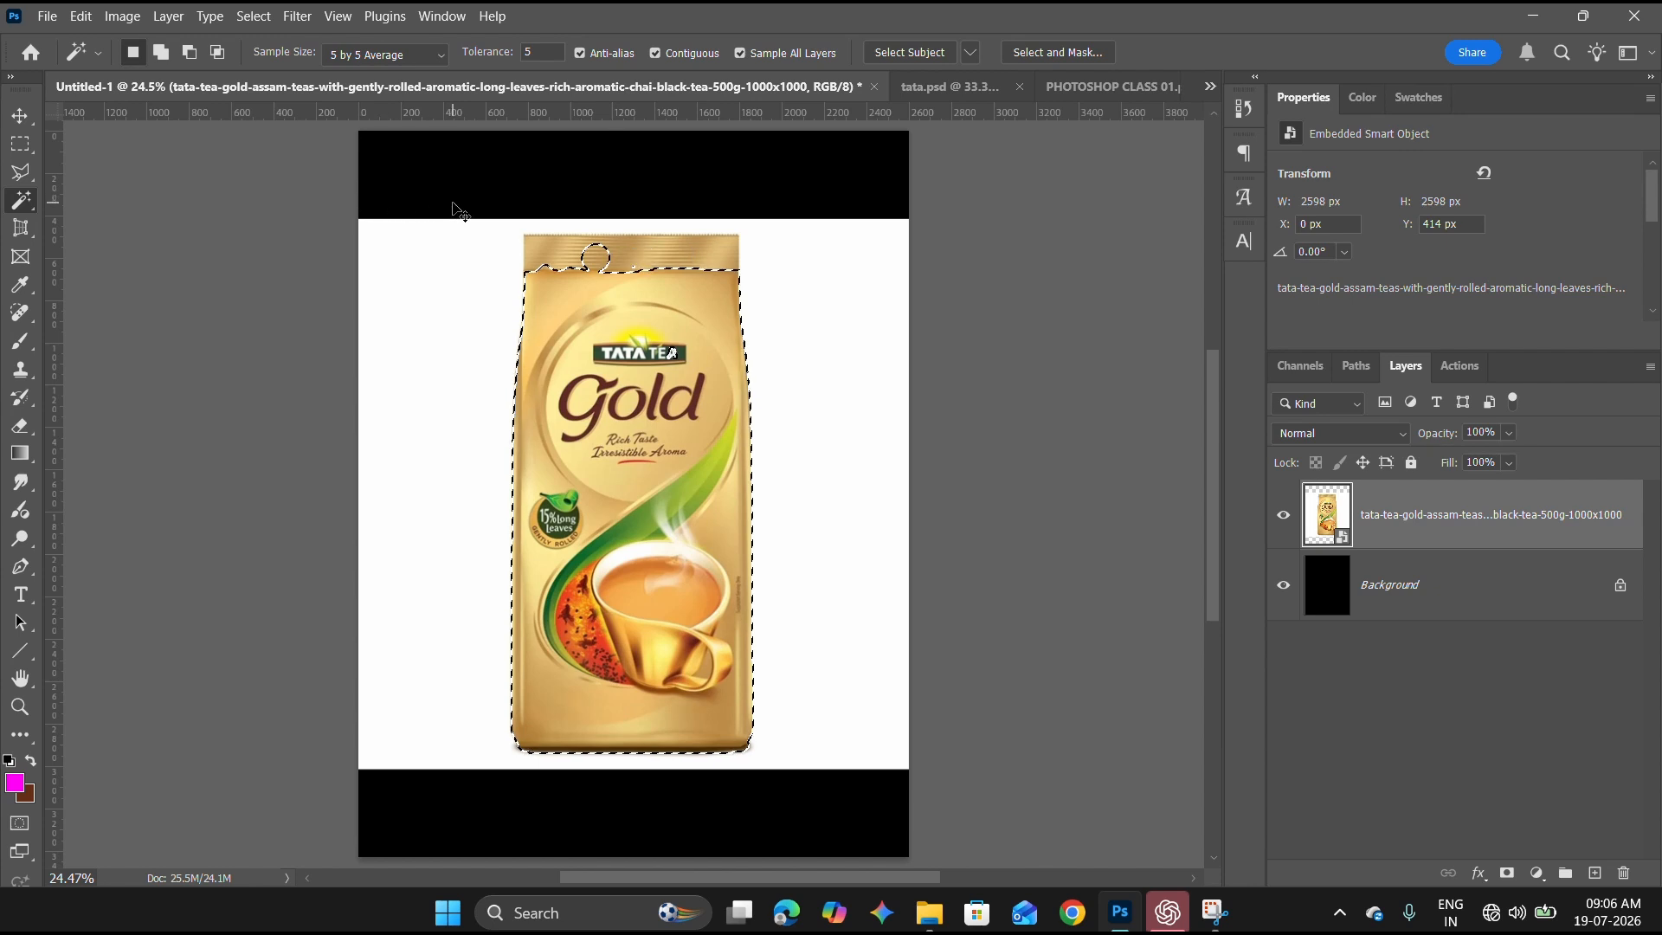
pyautogui.hotkey('ctrl', 'z')
pyautogui.hotkey('ctrl', 'z')
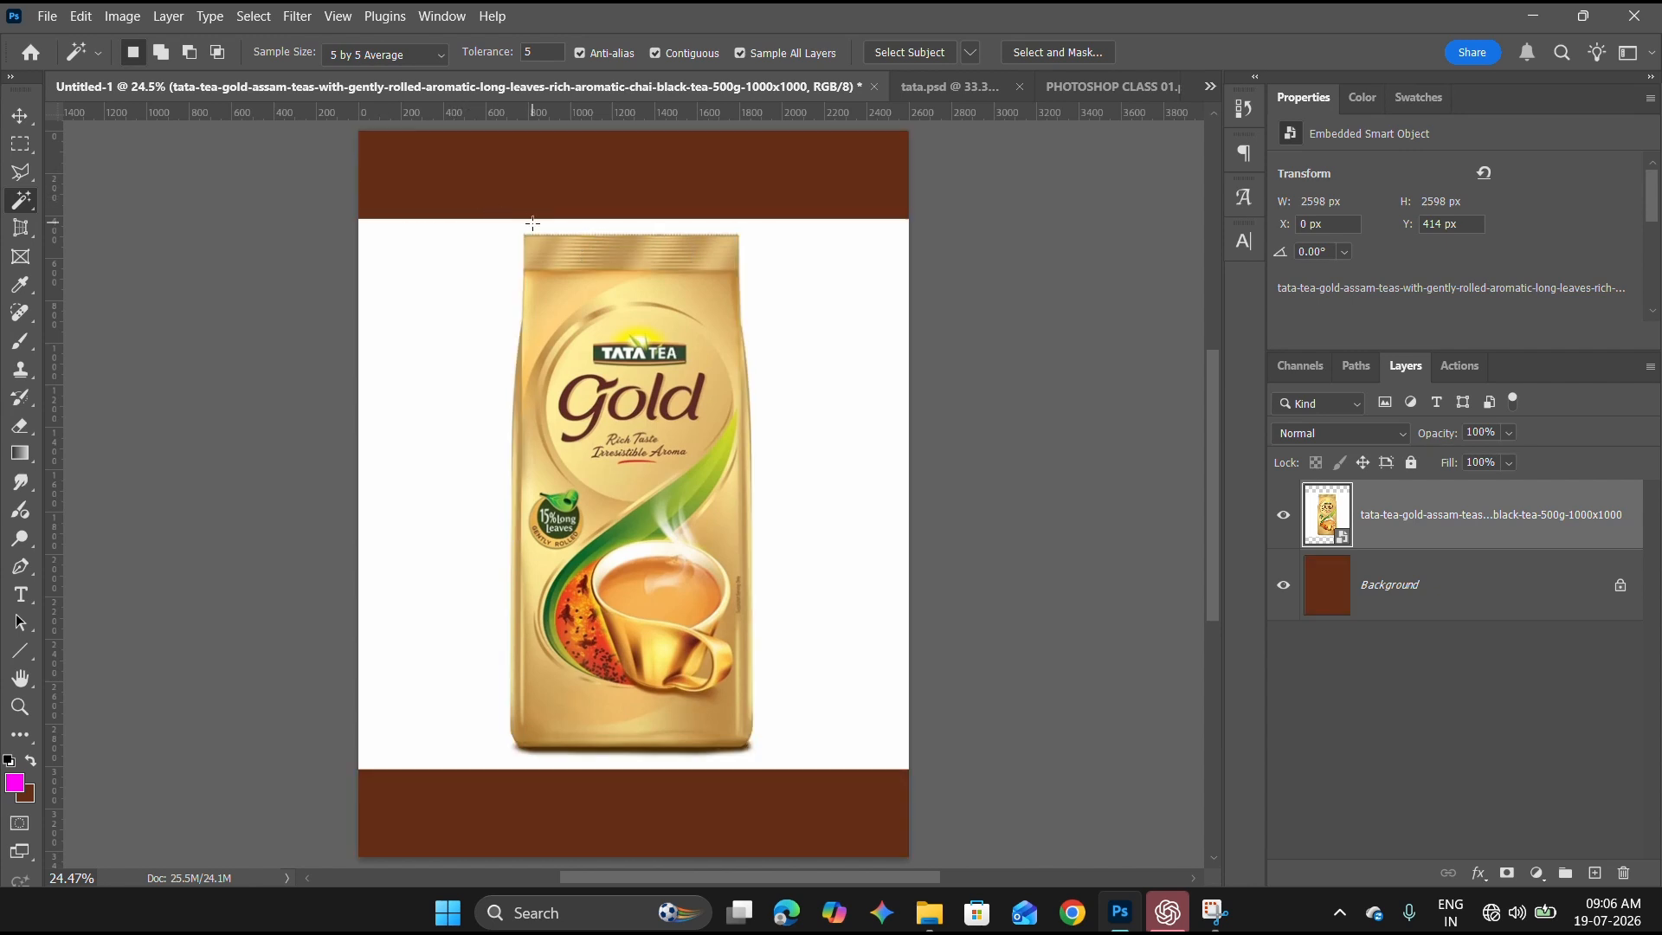
pyautogui.hotkey('ctrl', 'shift', 'z')
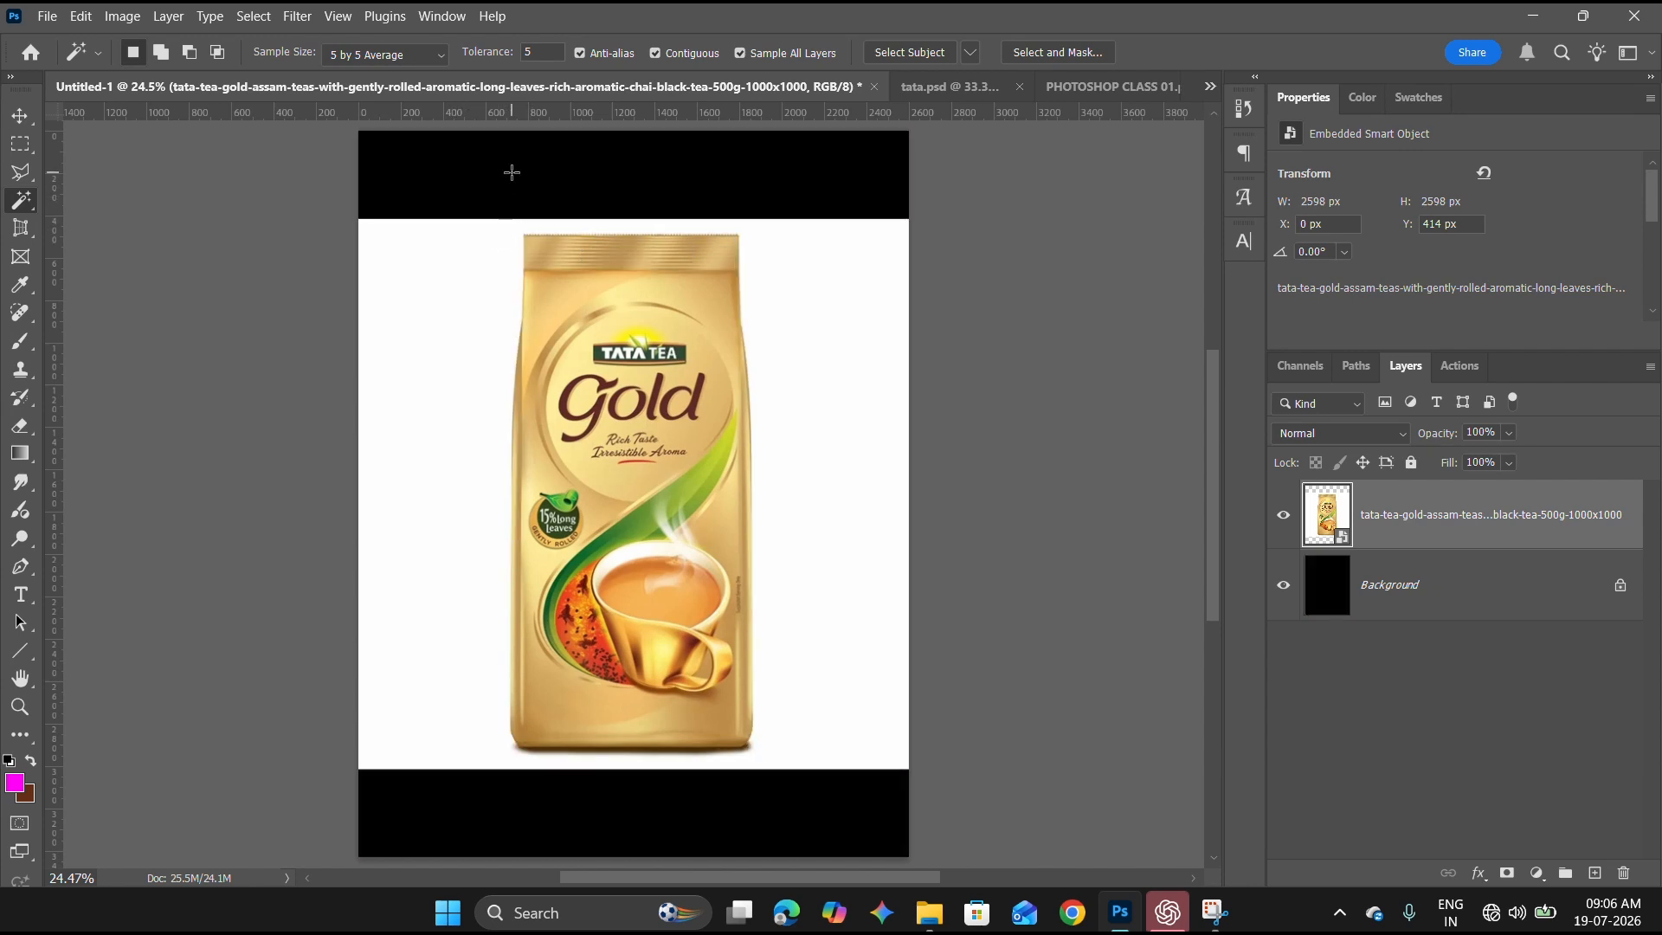
# Add the pack's gold areas to the selection with the Magic Wand in add mode, changing the sample size to 101 by 101 Average.
pyautogui.click(163, 53)
pyautogui.click(558, 320)
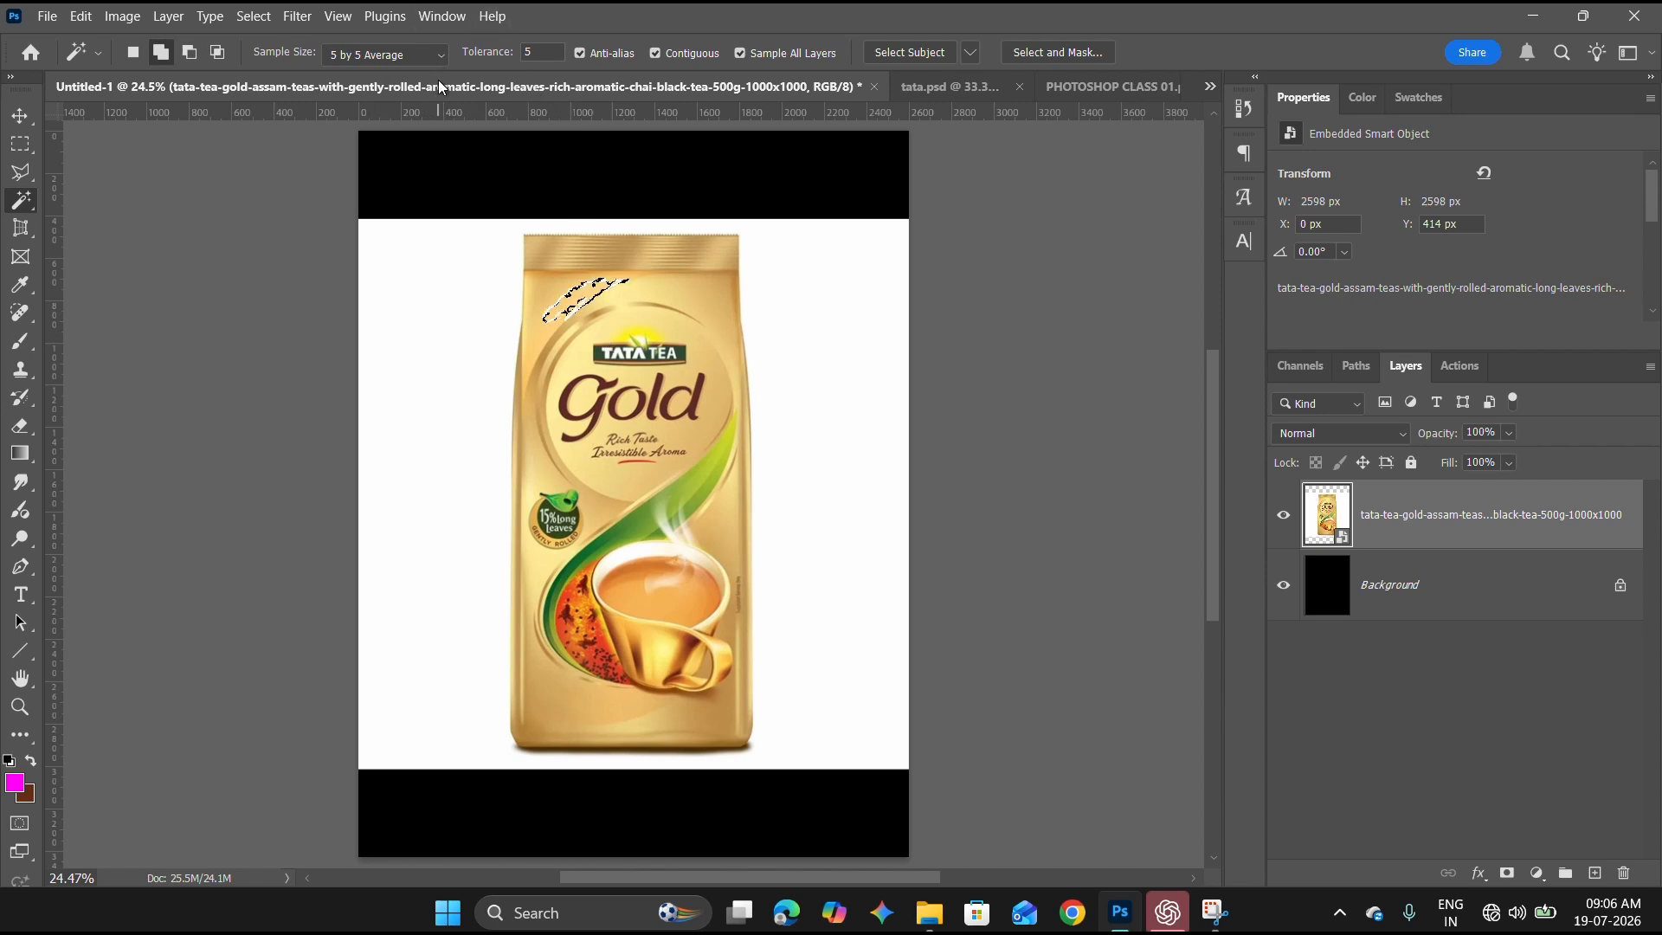
pyautogui.click(440, 57)
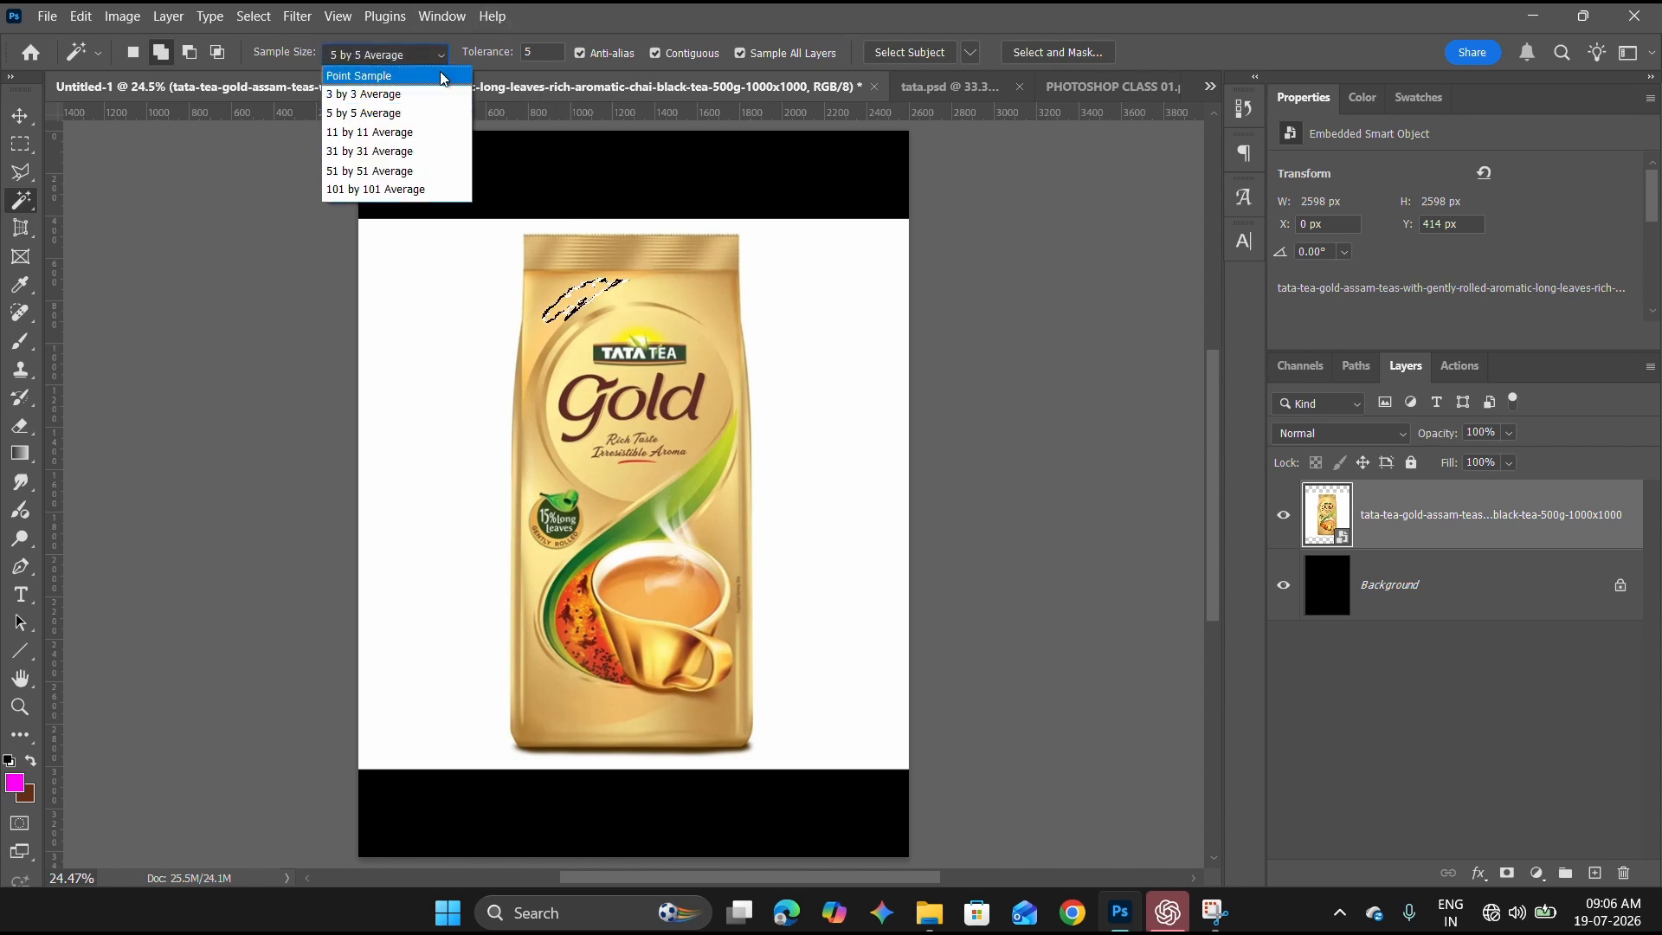
pyautogui.click(444, 188)
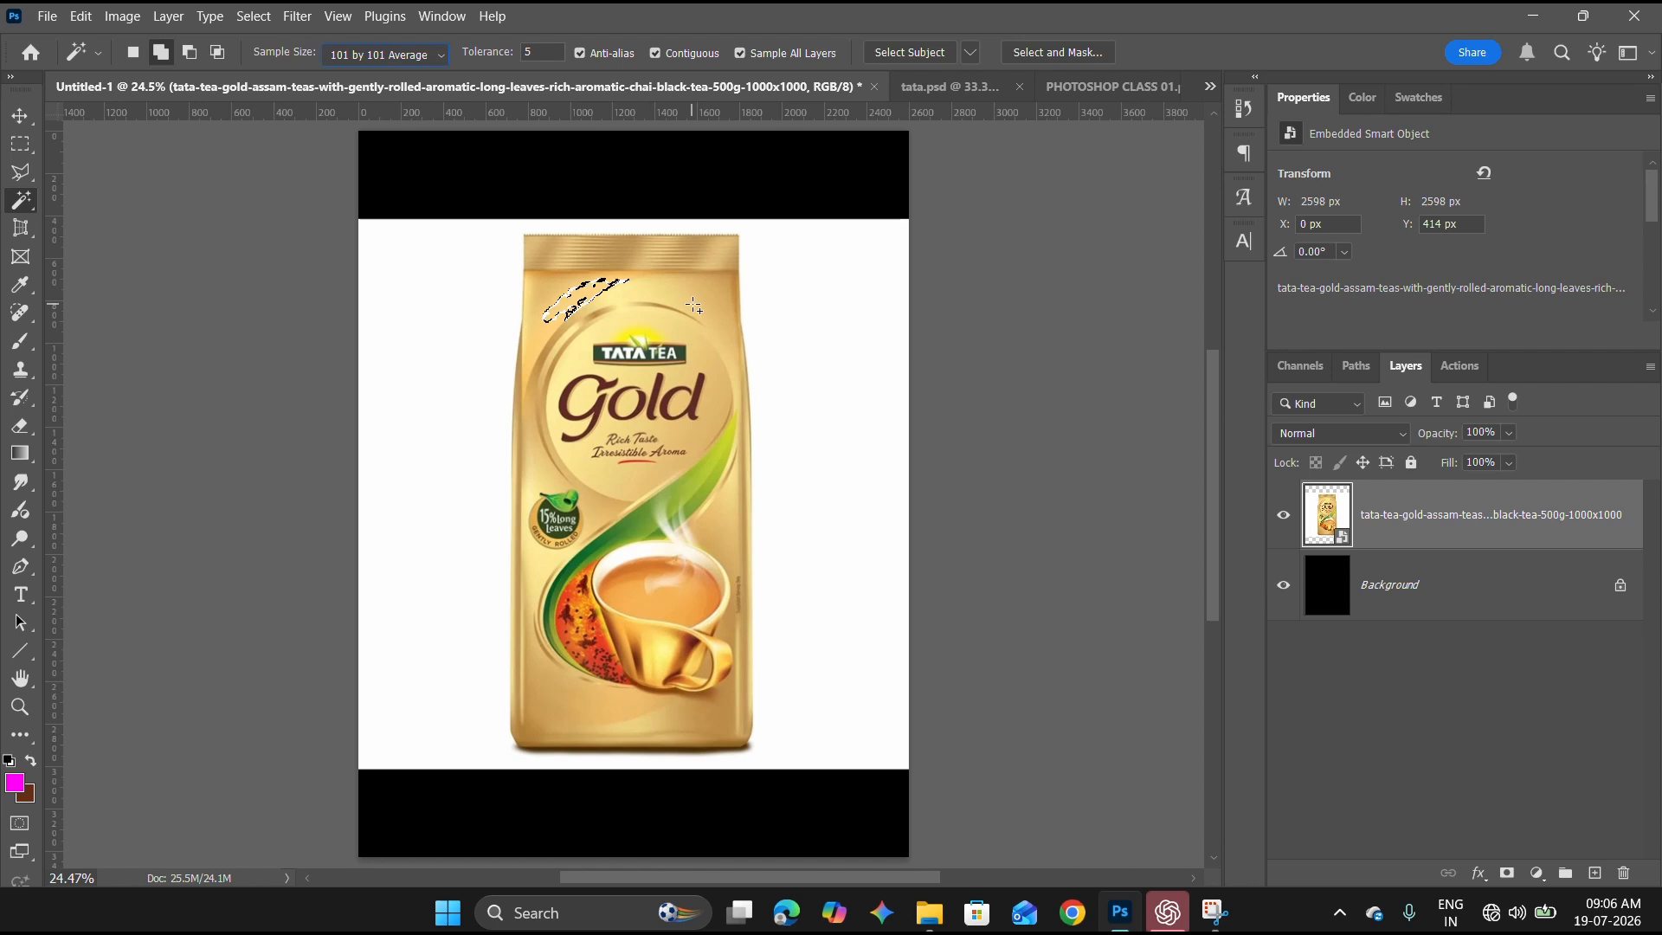
pyautogui.click(647, 284)
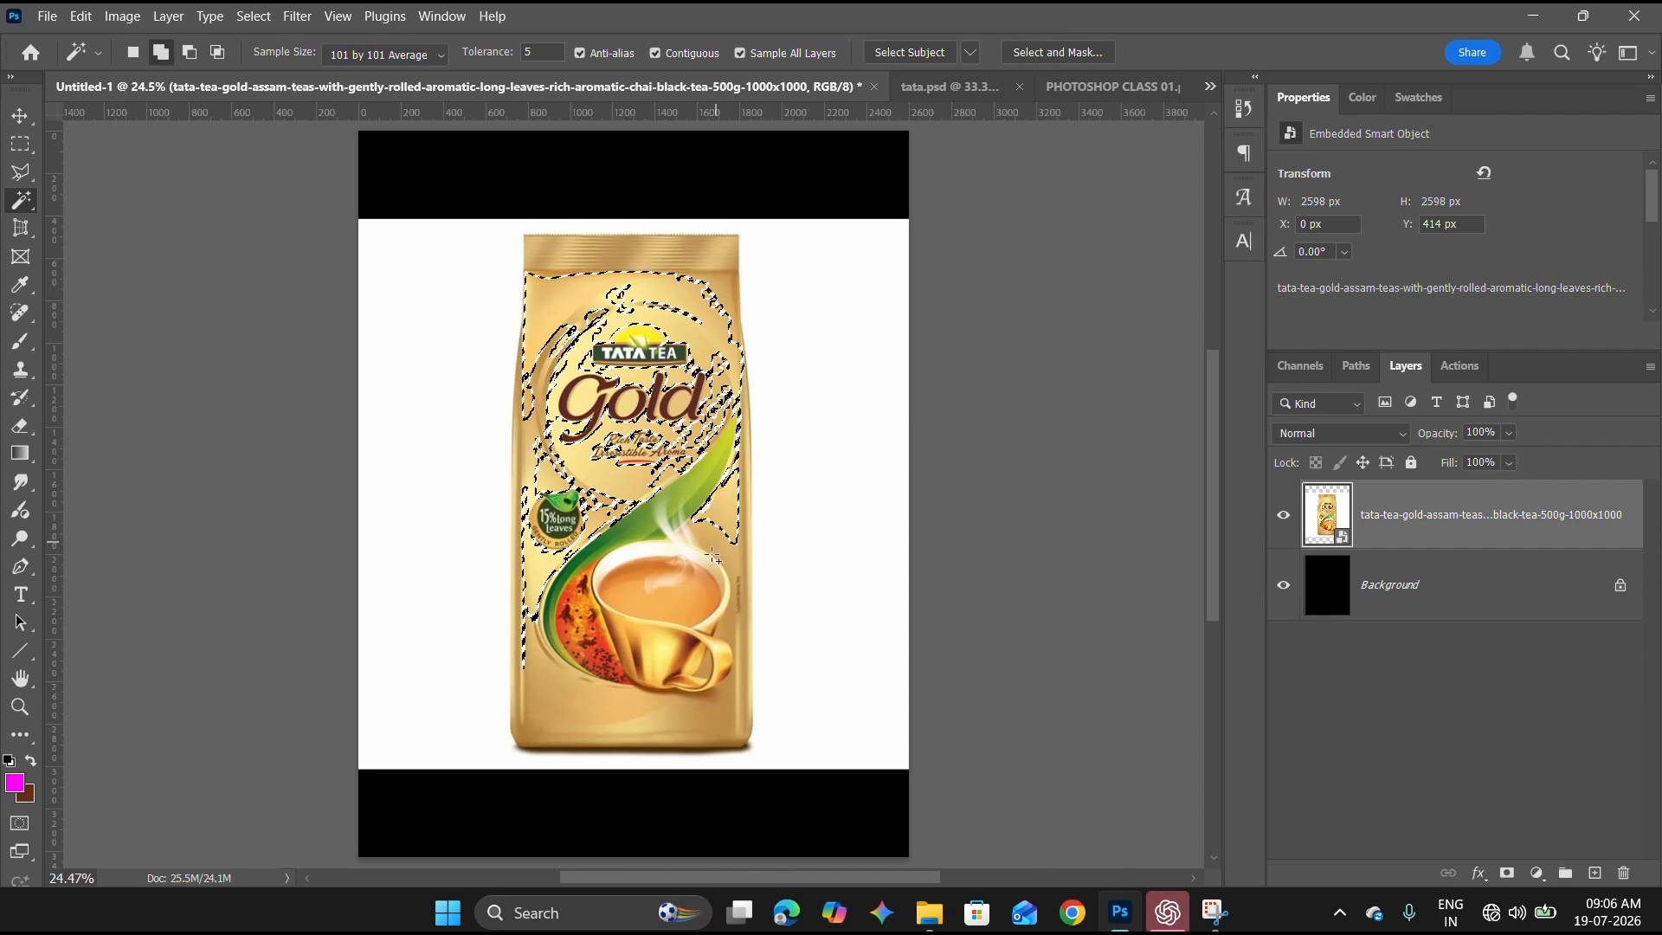
pyautogui.click(549, 693)
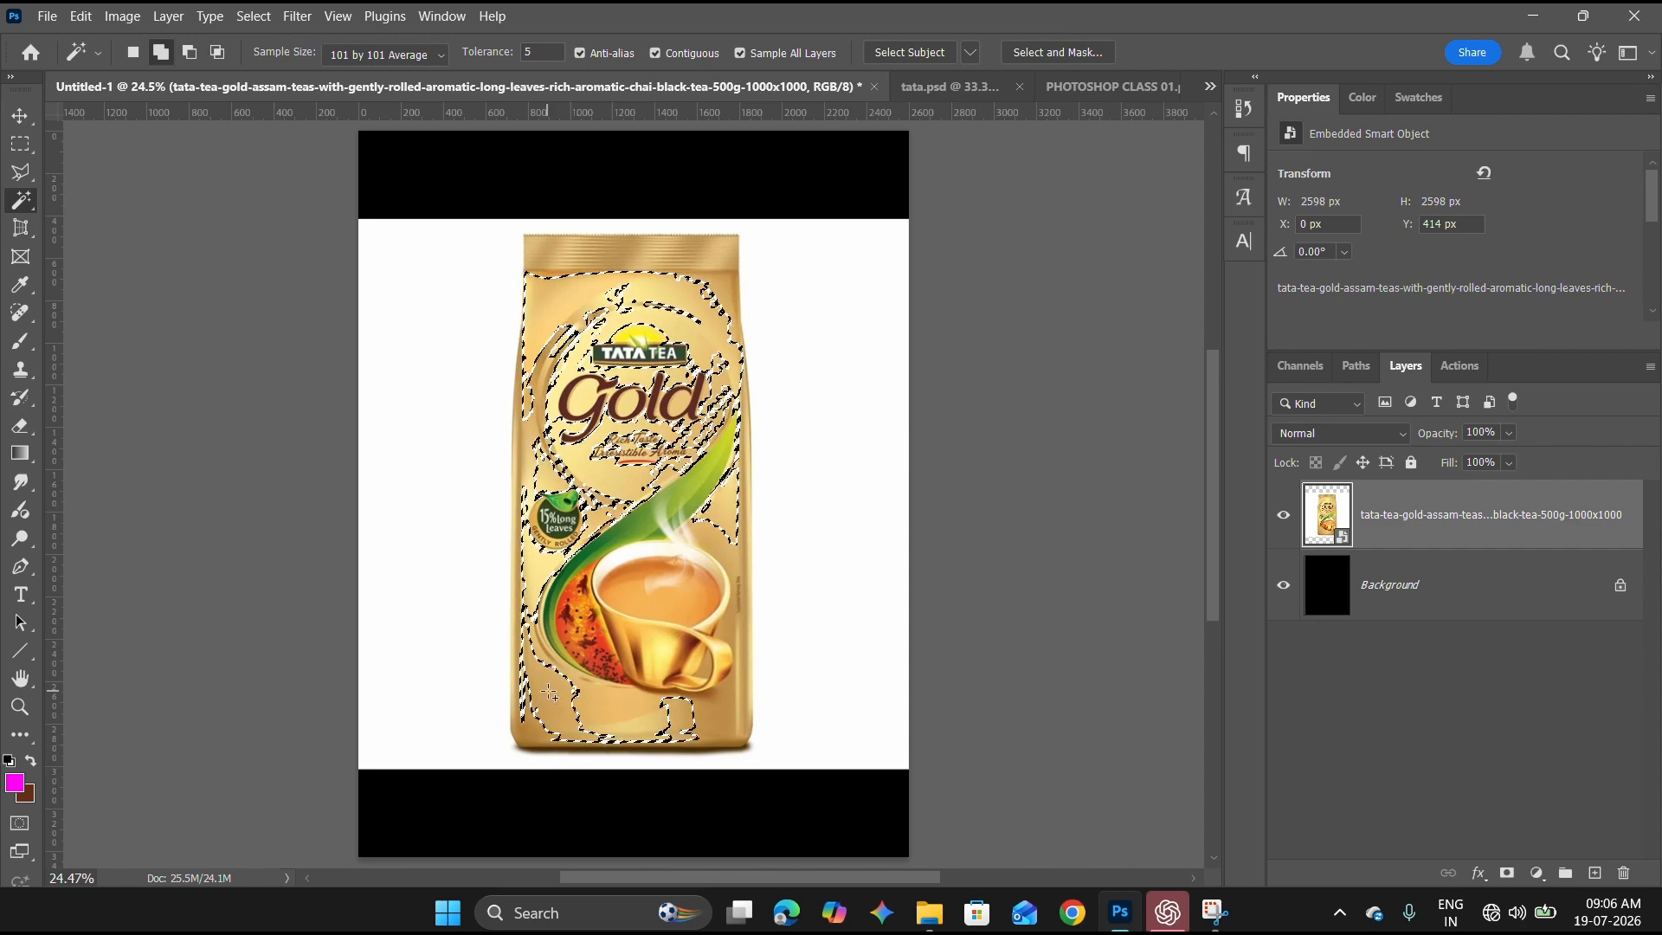
pyautogui.click(603, 693)
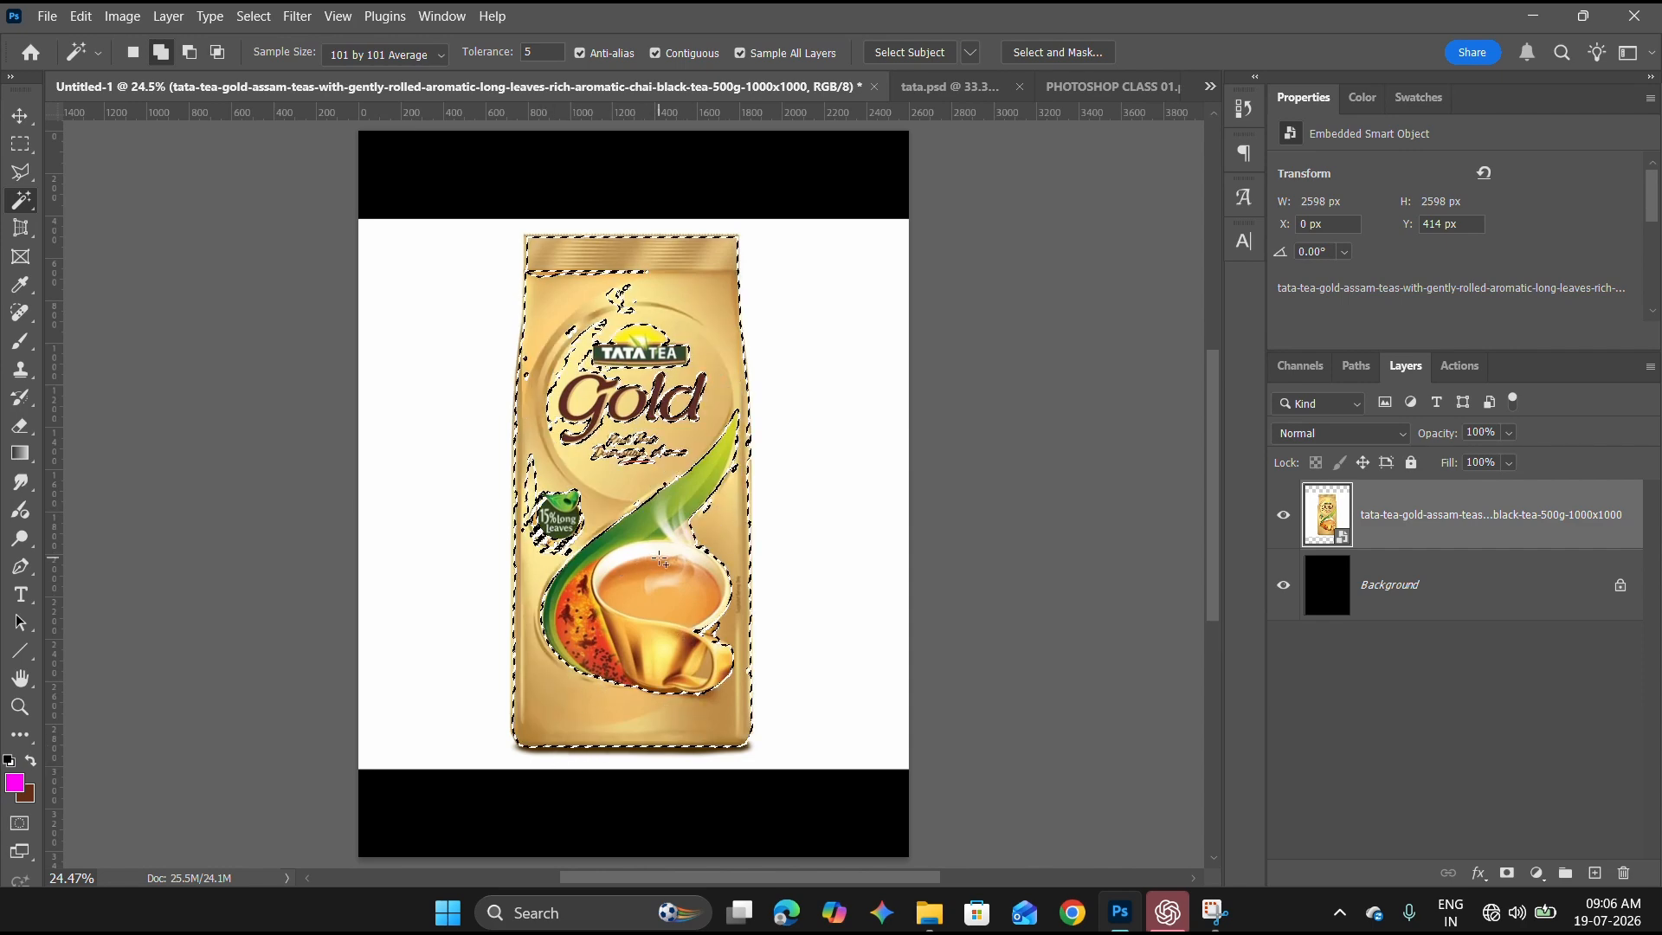
# Try adding the tea surface and the cup's rim to the Magic Wand selection, and undo both additions.
pyautogui.click(639, 590)
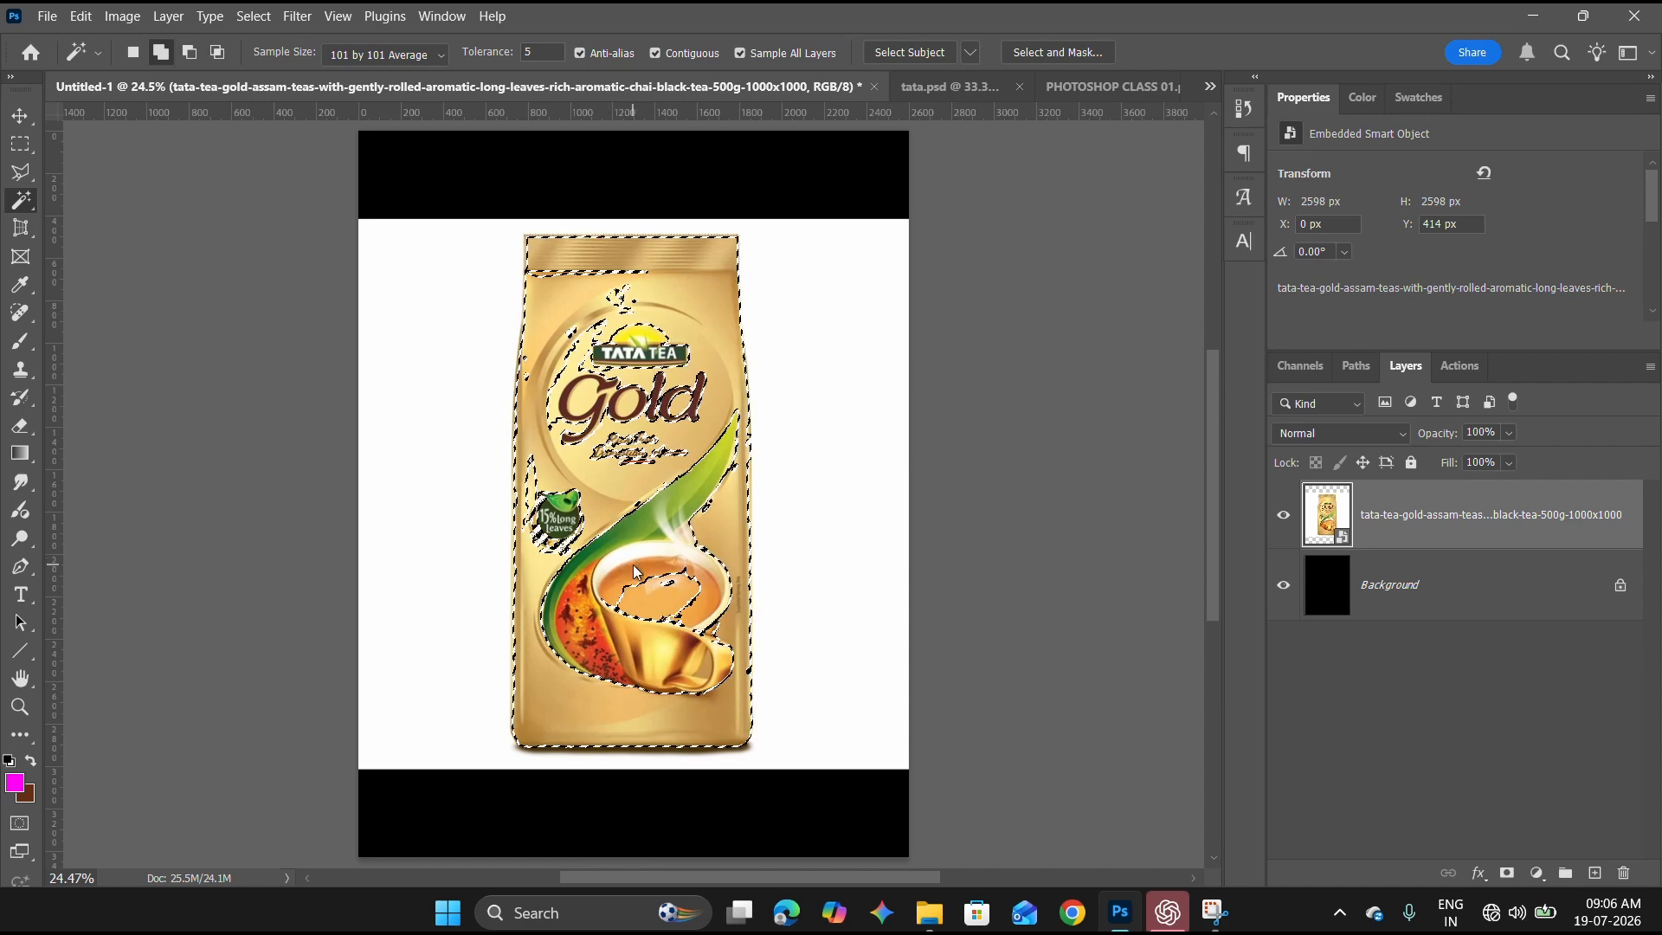
pyautogui.click(716, 598)
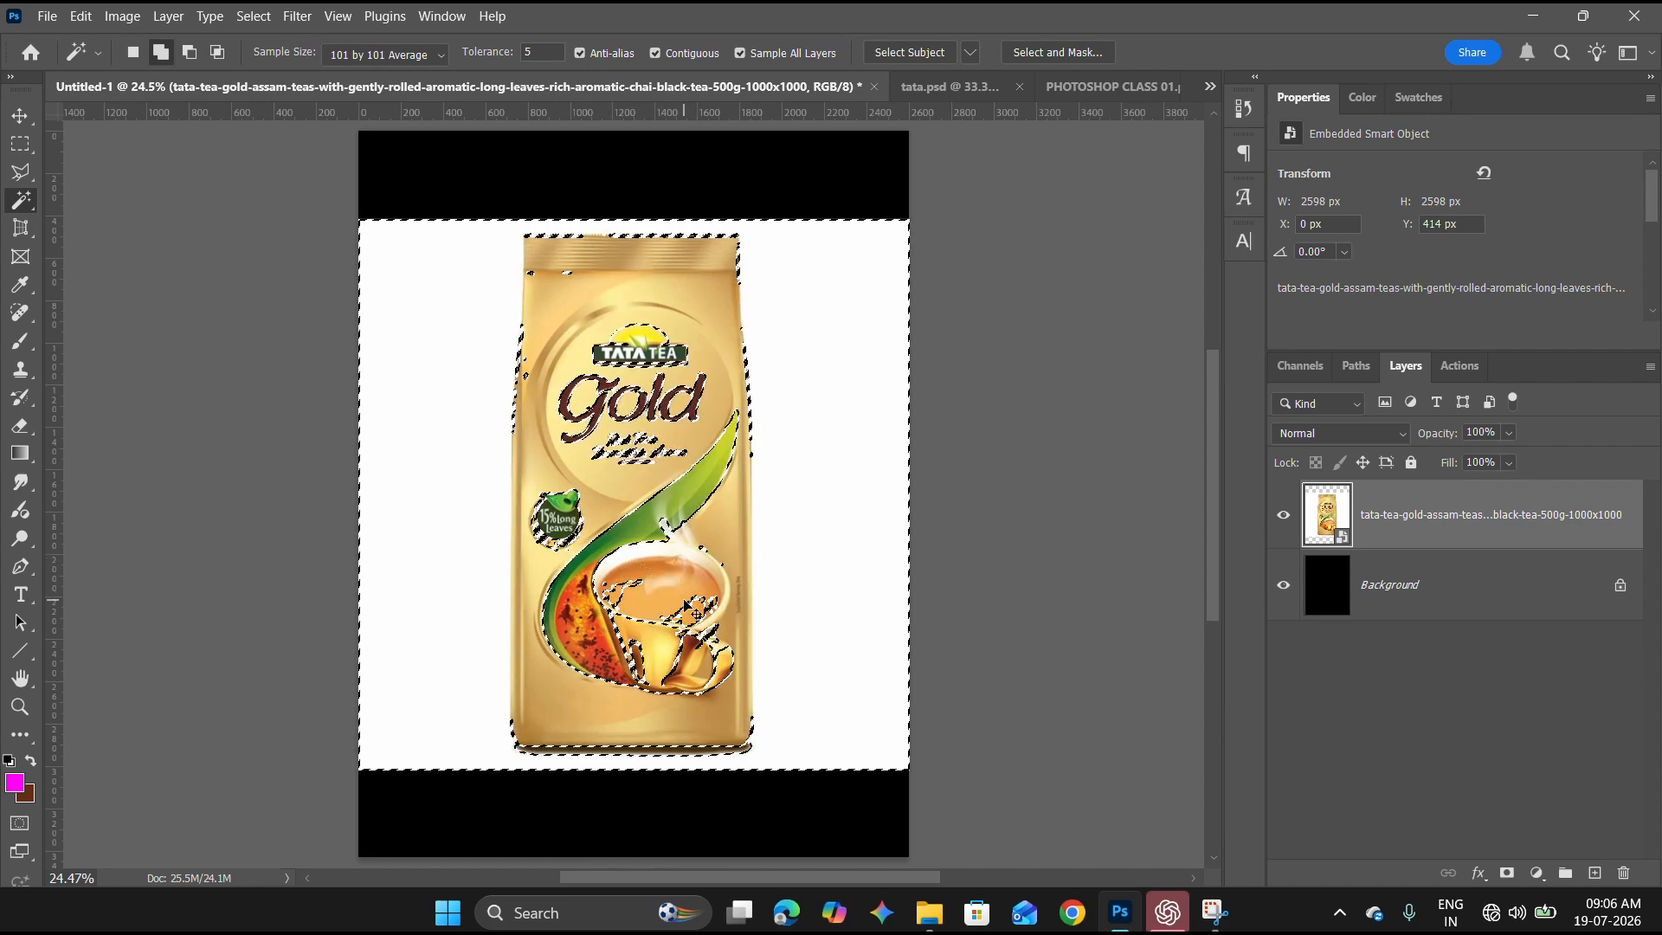
pyautogui.hotkey('ctrl', 'z')
pyautogui.hotkey('ctrl', 'z')
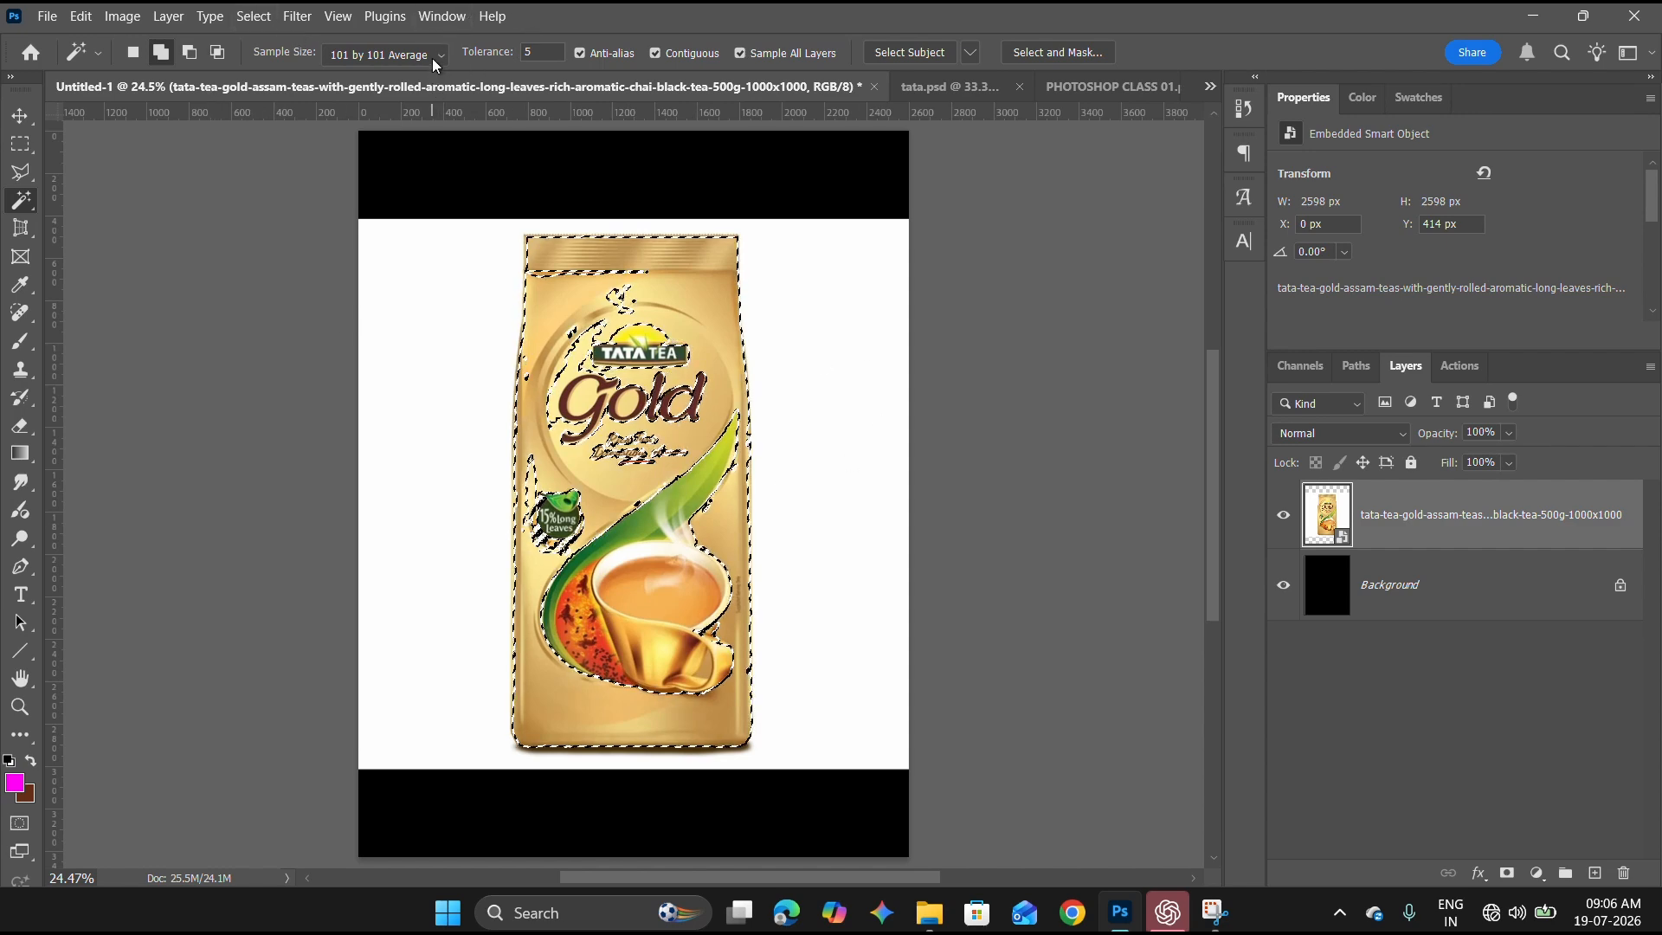
# Set the Magic Wand to subtract from the selection.
pyautogui.click(188, 57)
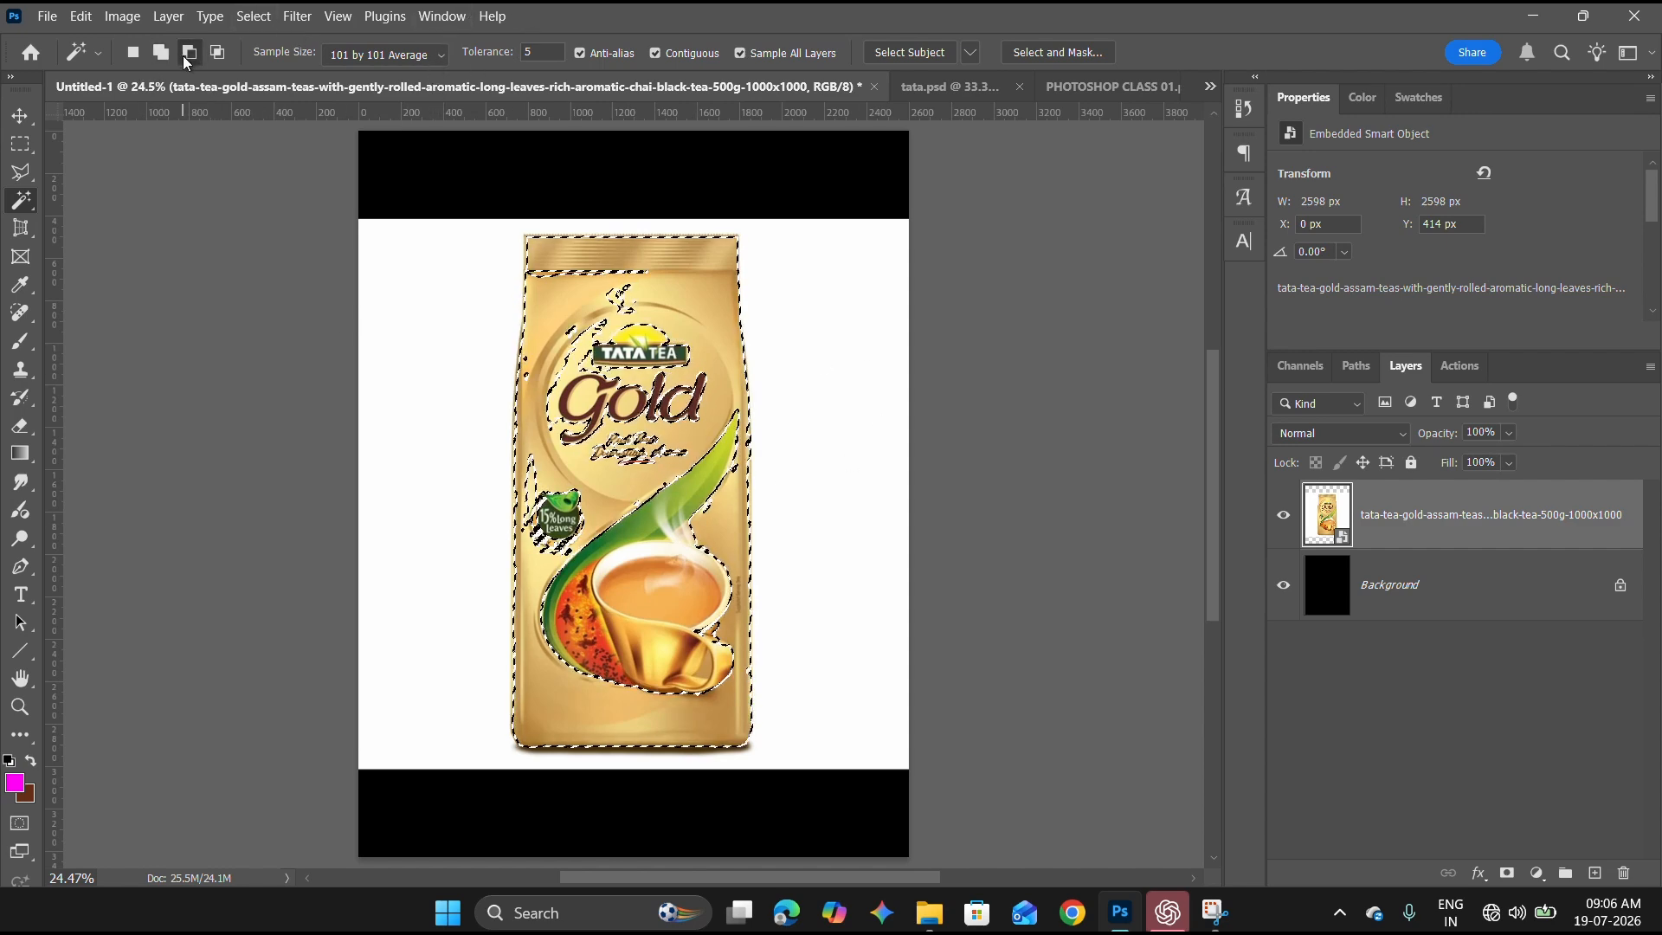